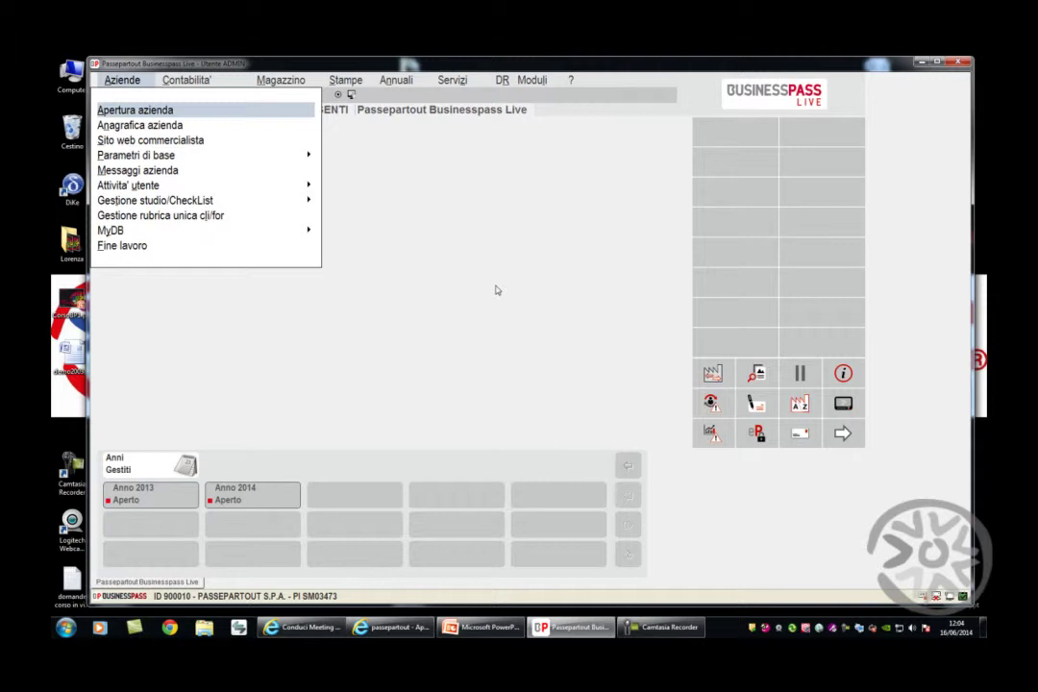
Open company MAN (DITTA MANDANDE CON AGENTI) with the date 16/06/2014
{"action": "key", "text": "Right"}
{"action": "key", "text": "Left"}
{"action": "key", "text": "Return"}
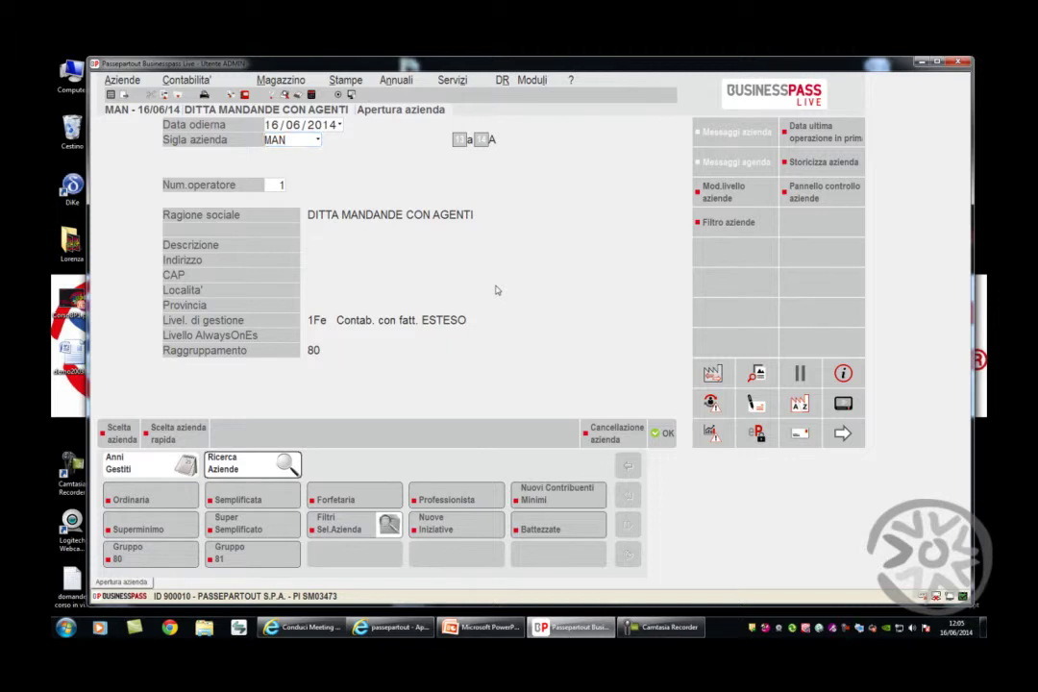
{"action": "key", "text": "F10"}
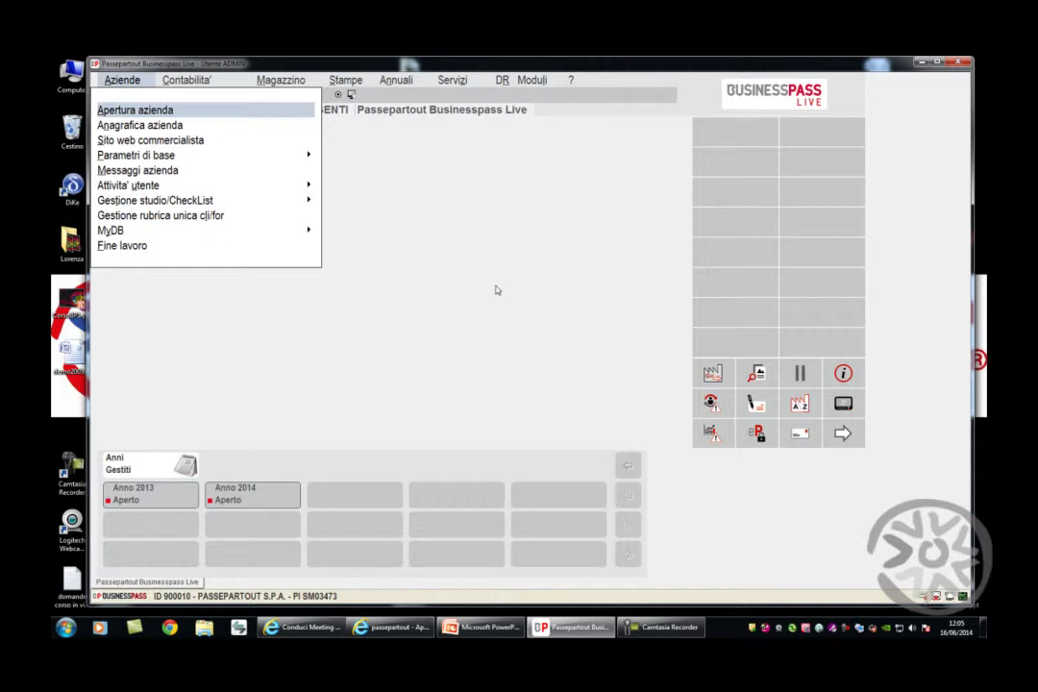
Open the company's automatic accounts (Conti automatici) from the basic parameters and display the additional ones, Altri conti automatici
{"action": "key", "text": "Down"}
{"action": "key", "text": "Down"}
{"action": "key", "text": "Down"}
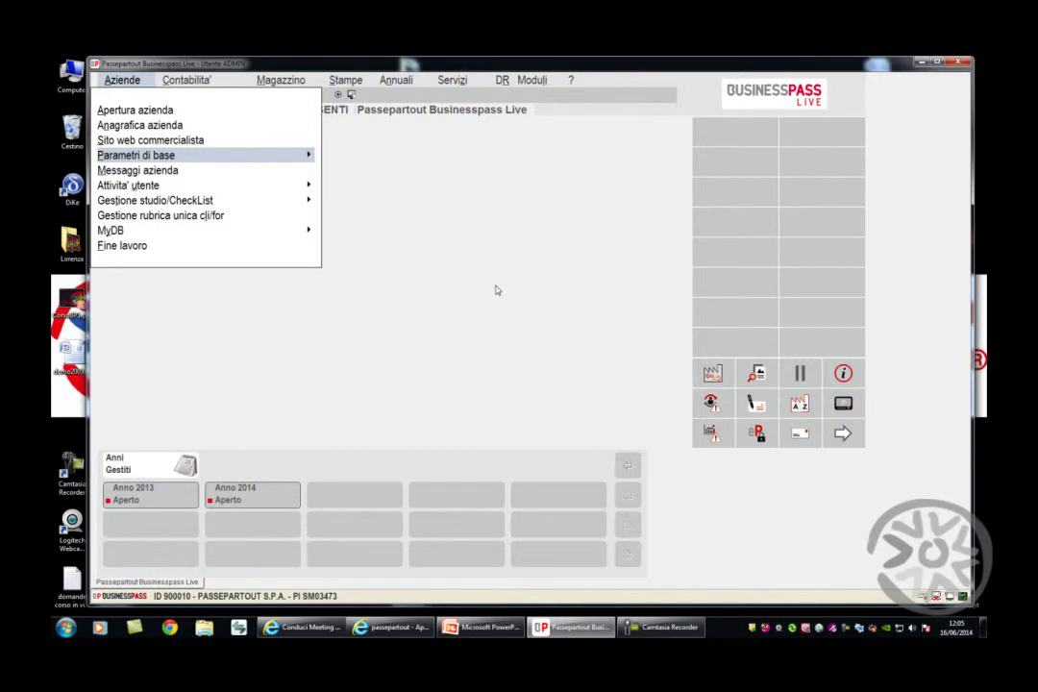
{"action": "key", "text": "Right"}
{"action": "key", "text": "Down"}
{"action": "key", "text": "Down"}
{"action": "key", "text": "Down"}
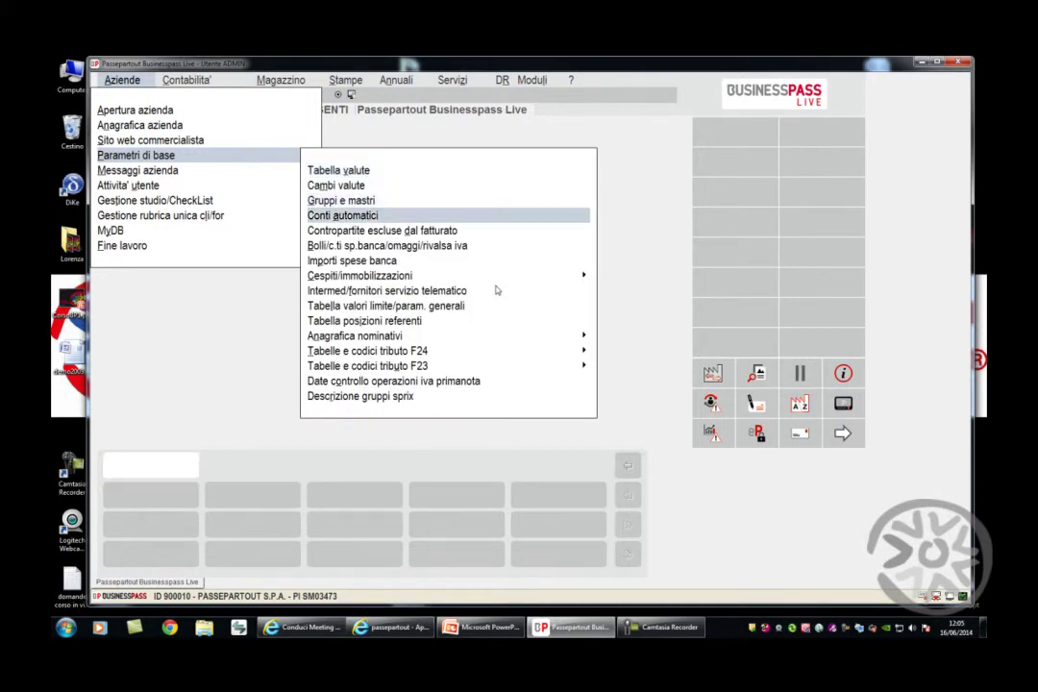
{"action": "key", "text": "Return"}
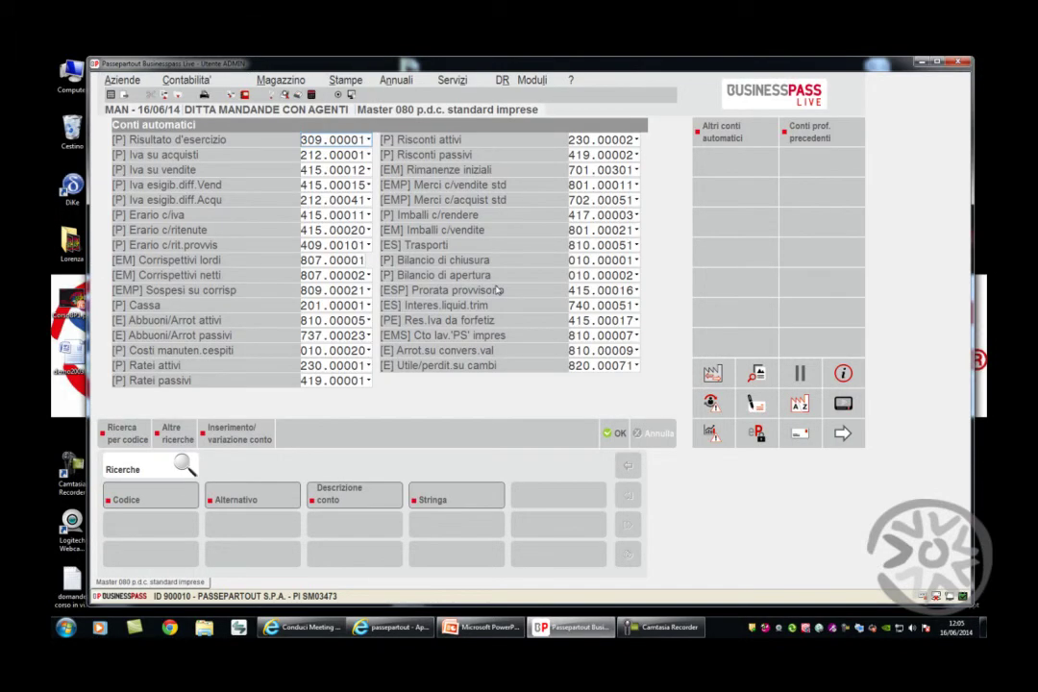
{"action": "left_click", "coordinate": [730, 134]}
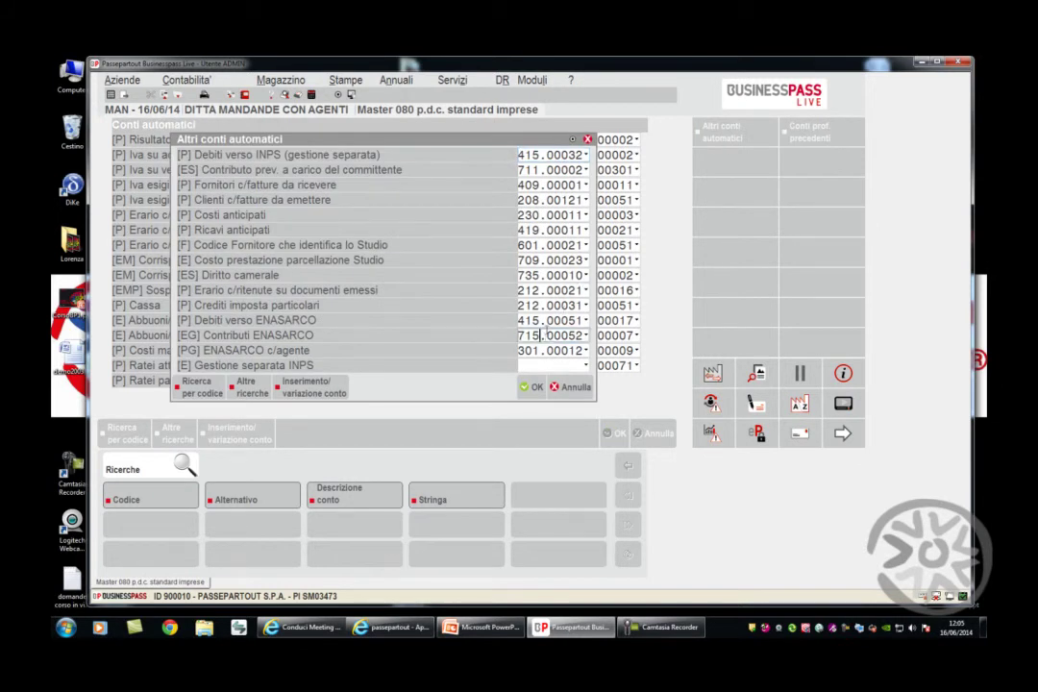
Review the accounts assigned to Debiti verso ENASARCO, Contributi ENASARCO and ENASARCO c/agente, then leave the automatic accounts without changes
{"action": "left_click", "coordinate": [544, 321]}
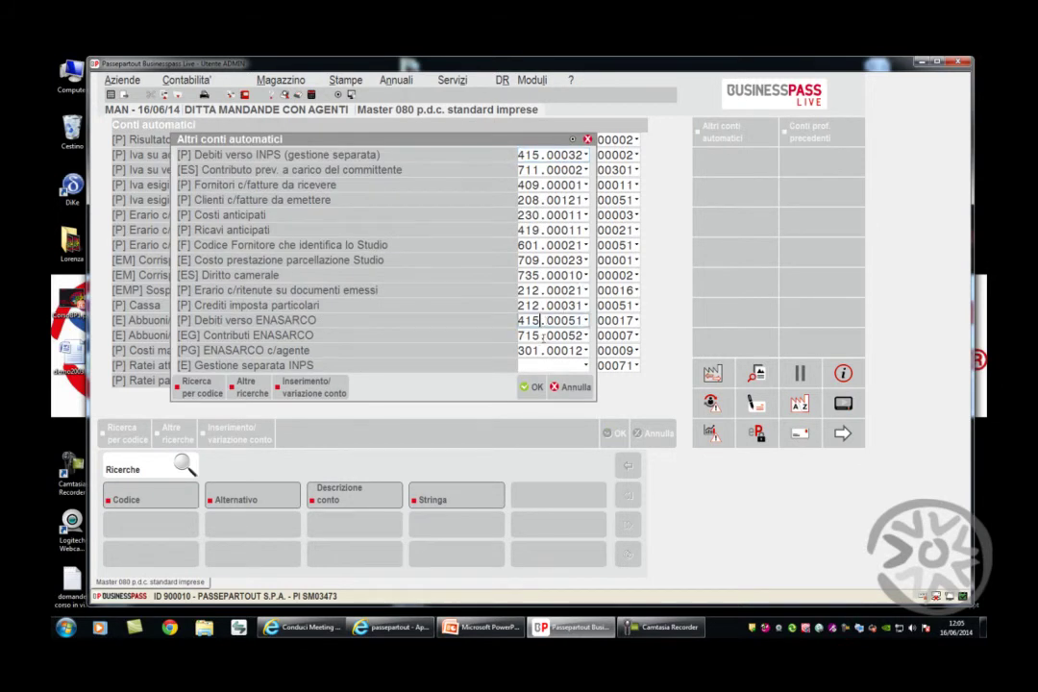
{"action": "left_click", "coordinate": [544, 336]}
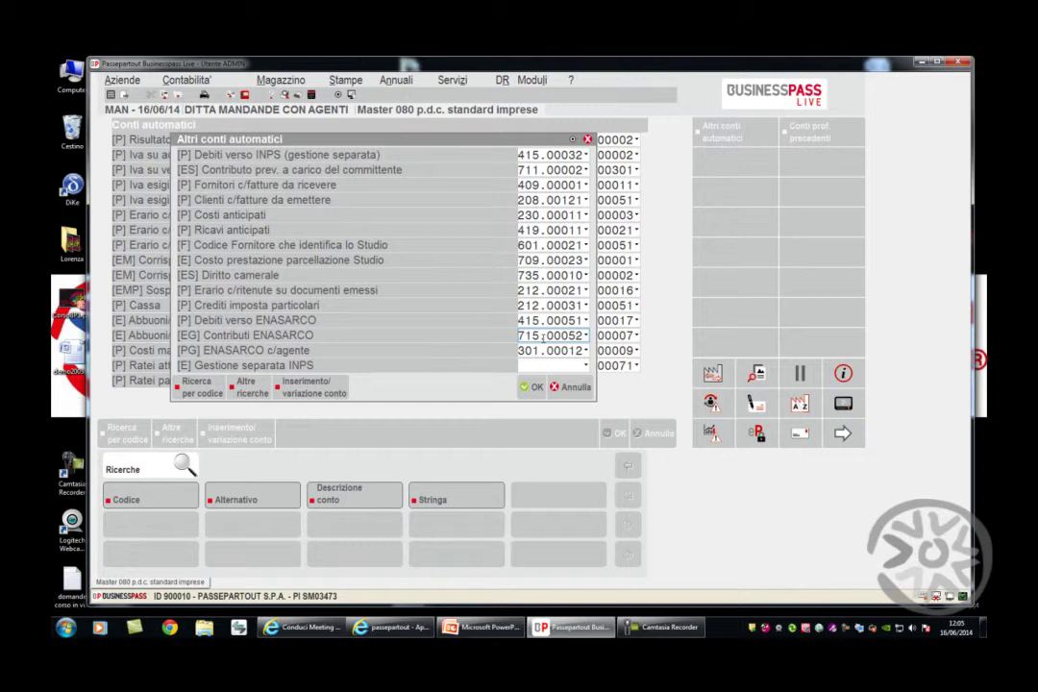
{"action": "left_click", "coordinate": [544, 352]}
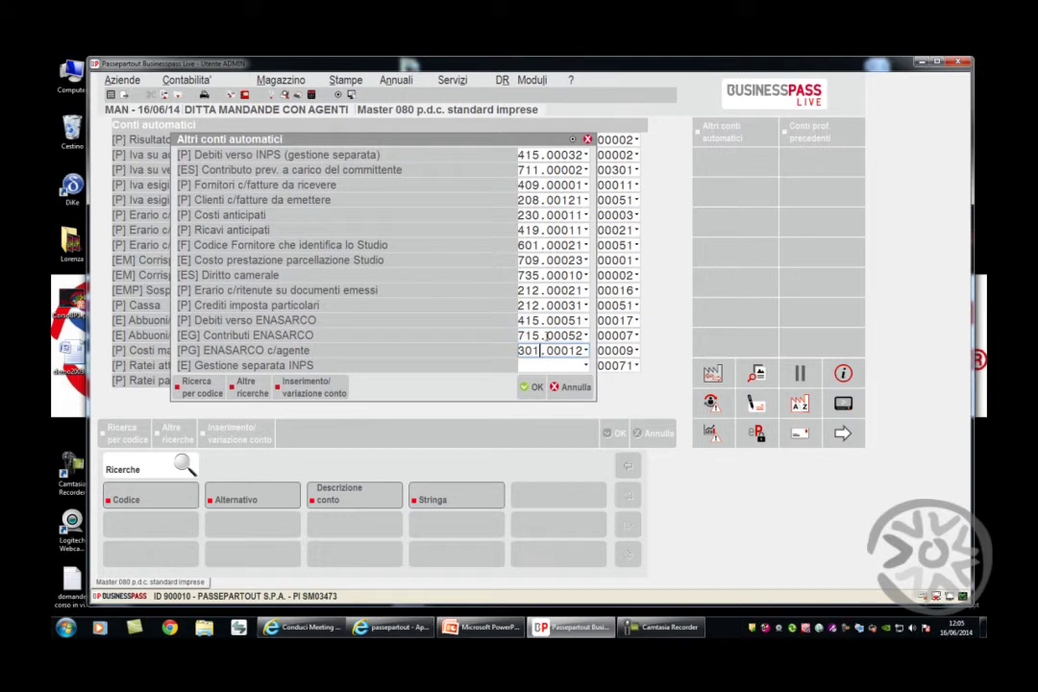
{"action": "left_click", "coordinate": [546, 336]}
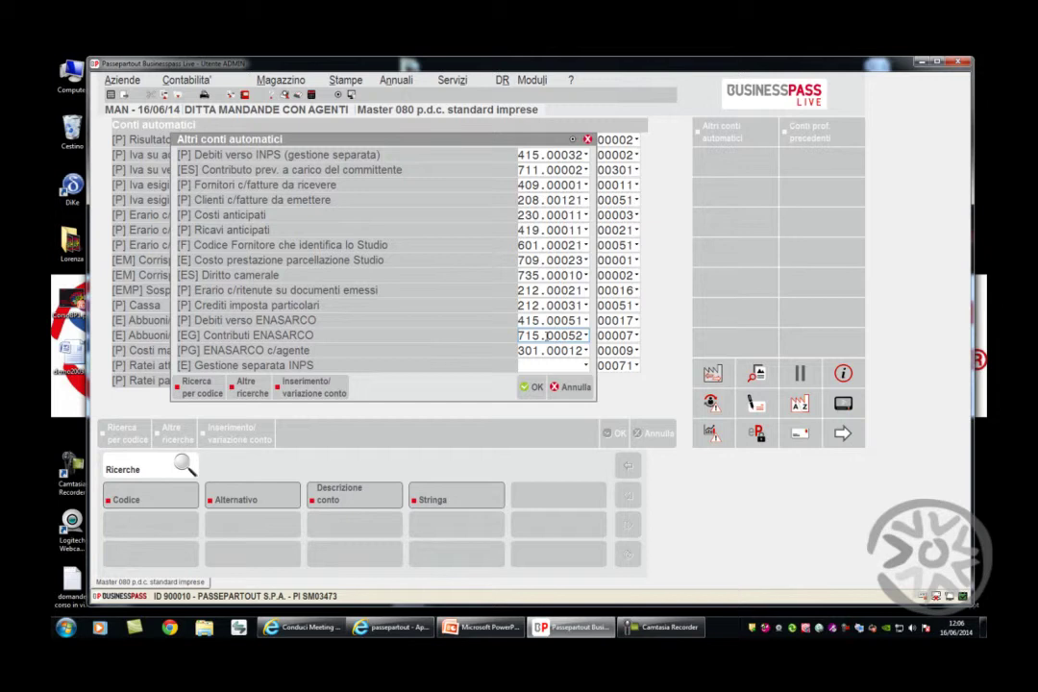
{"action": "key", "text": "Return"}
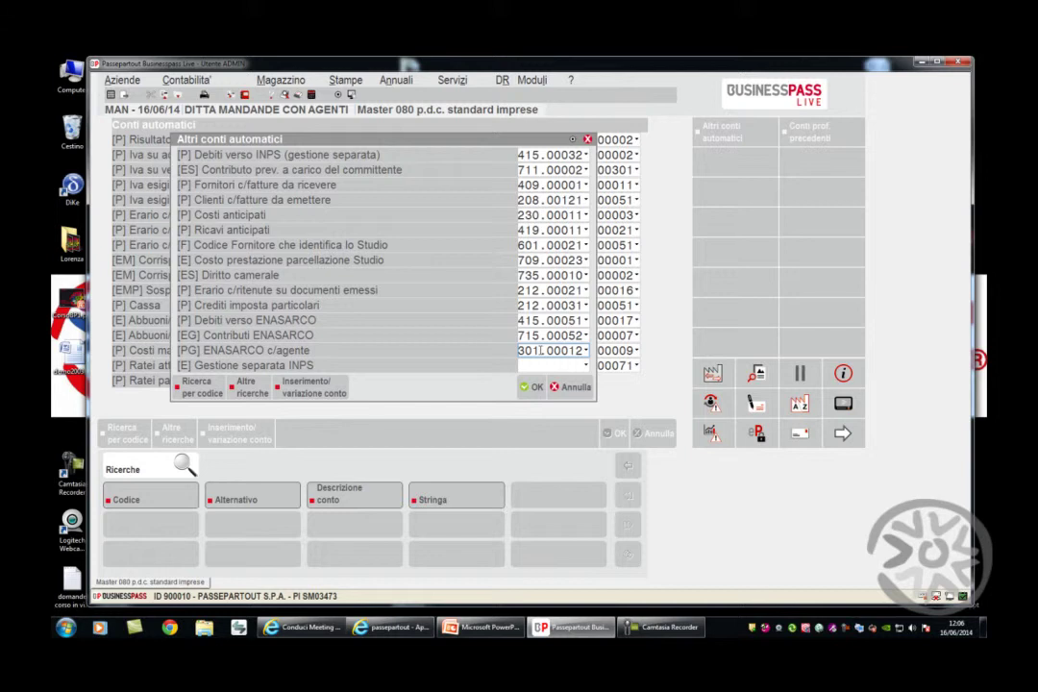
{"action": "key", "text": "Up"}
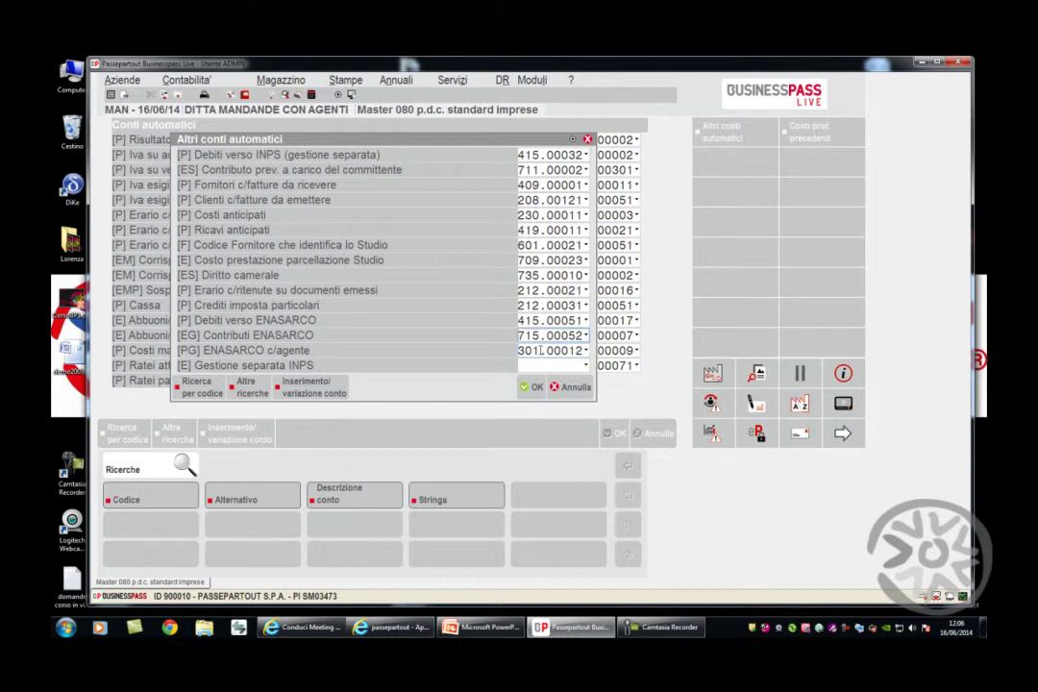
{"action": "key", "text": "Up"}
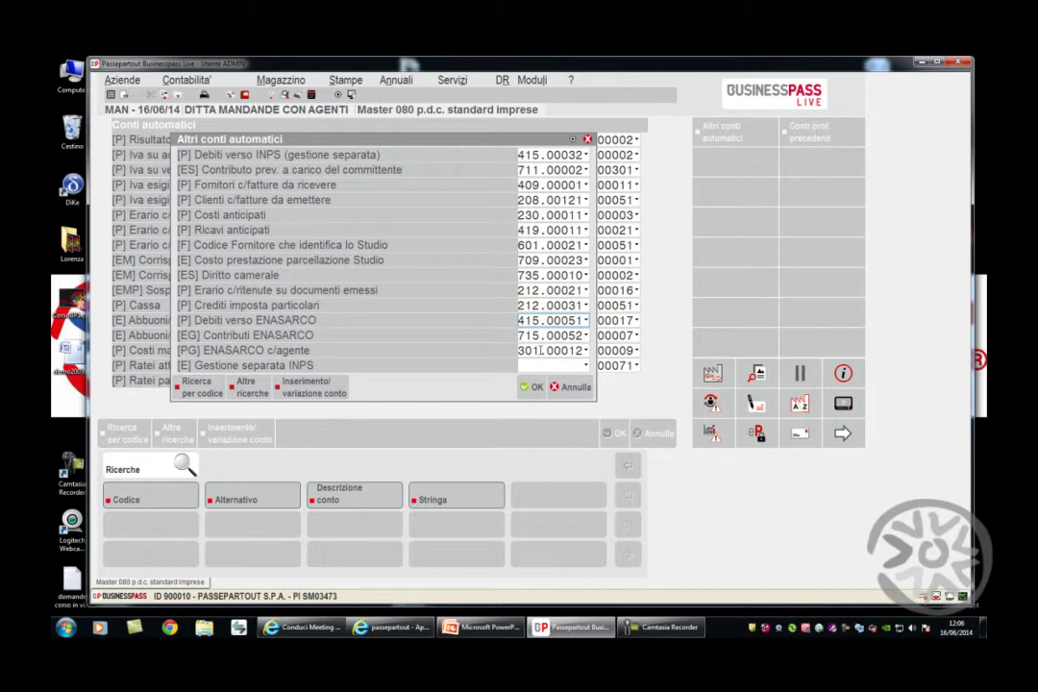
{"action": "key", "text": "Return"}
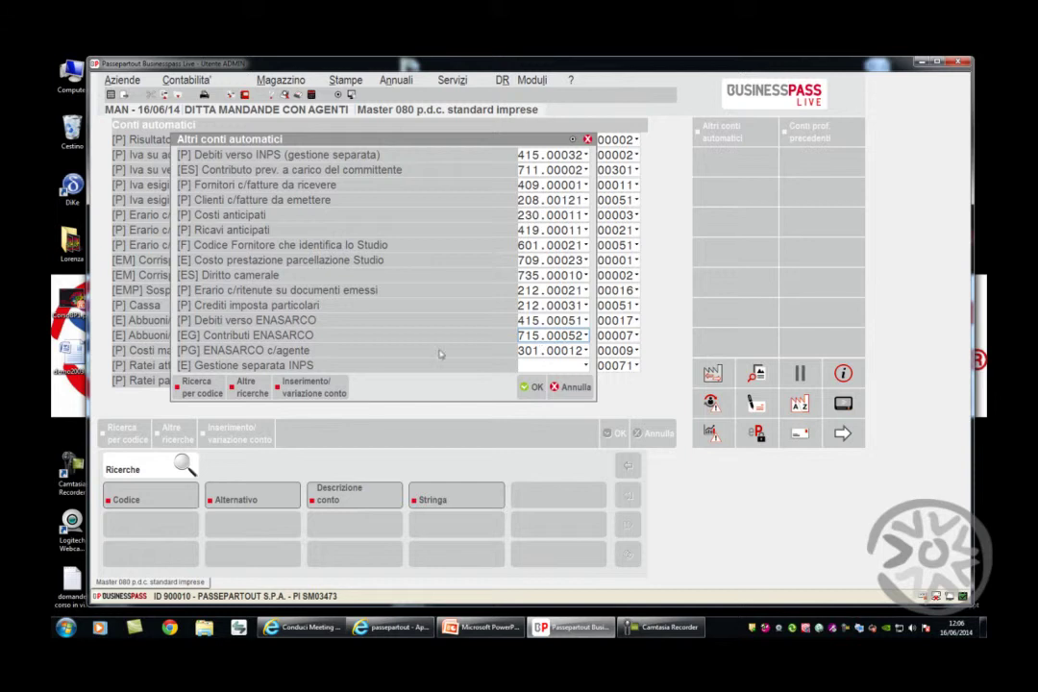
{"action": "key", "text": "Up"}
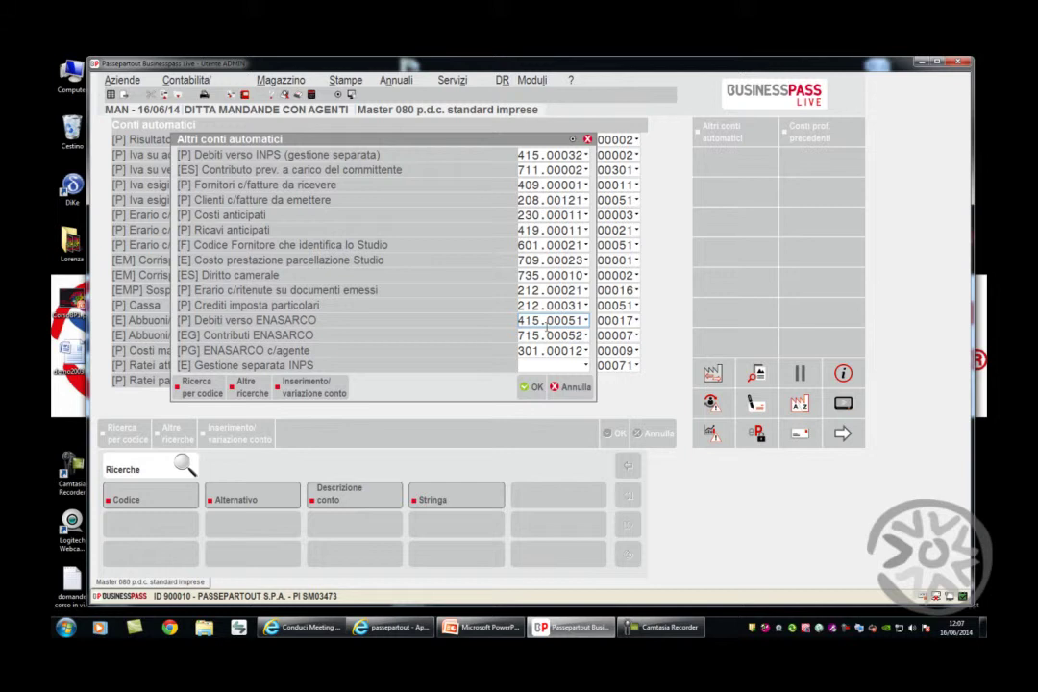
{"action": "left_click", "coordinate": [544, 335]}
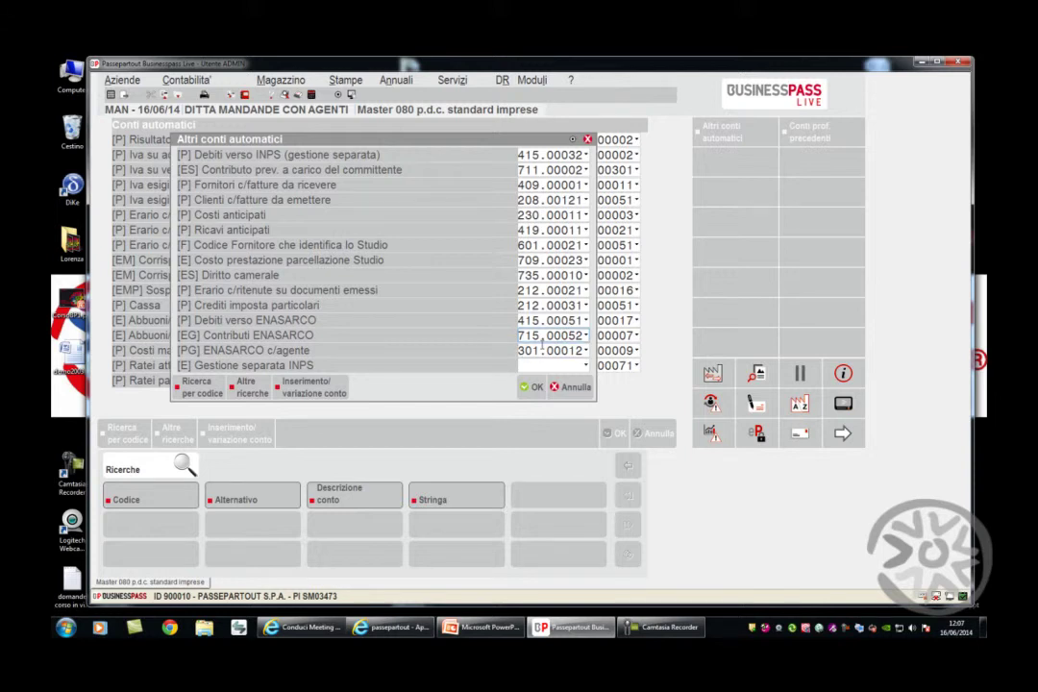
{"action": "left_click", "coordinate": [542, 345]}
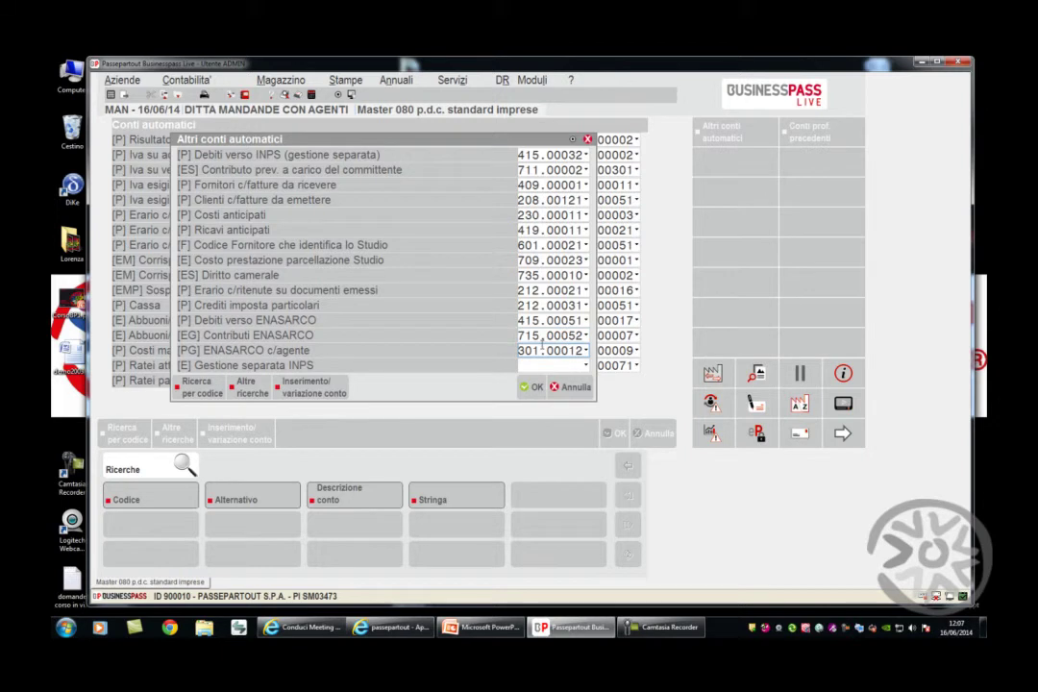
{"action": "key", "text": "Up"}
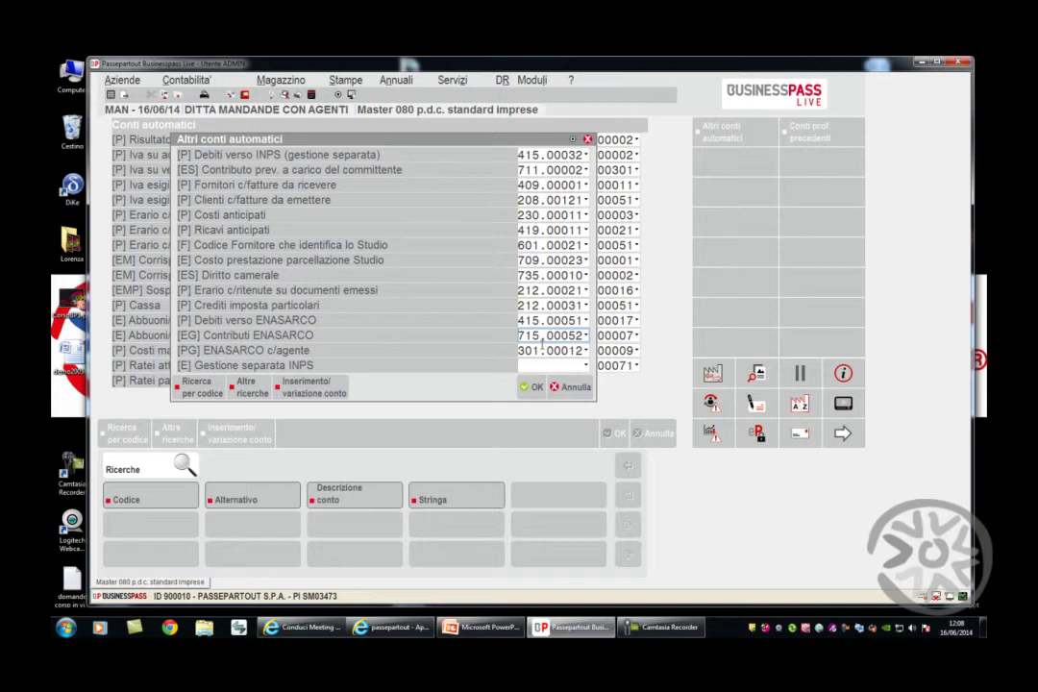
{"action": "key", "text": "Escape"}
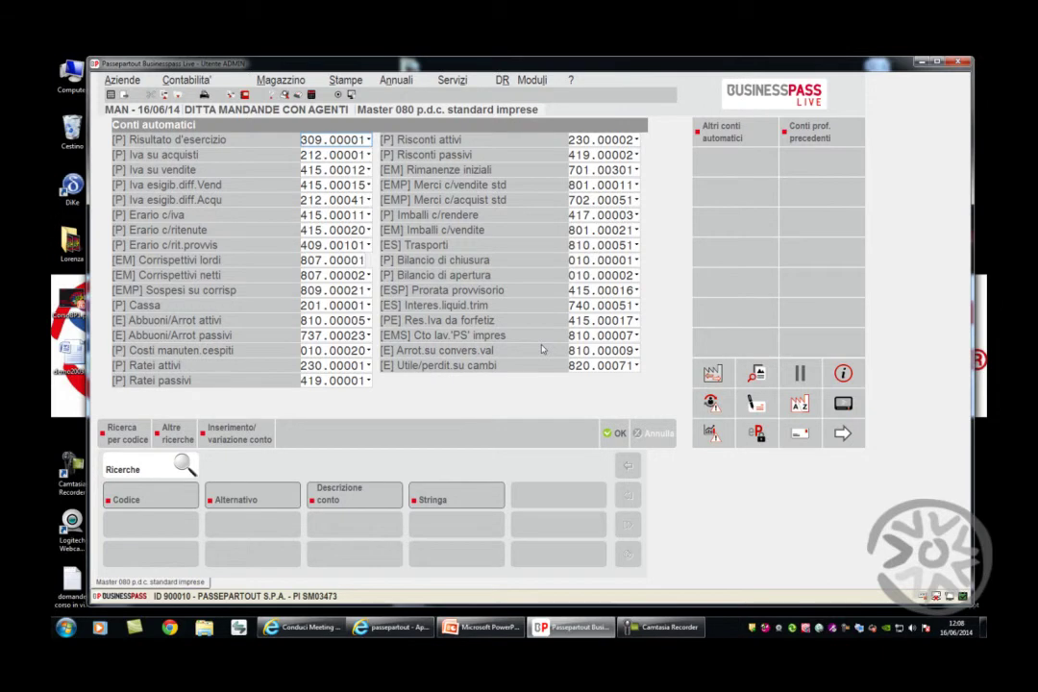
{"action": "key", "text": "Escape"}
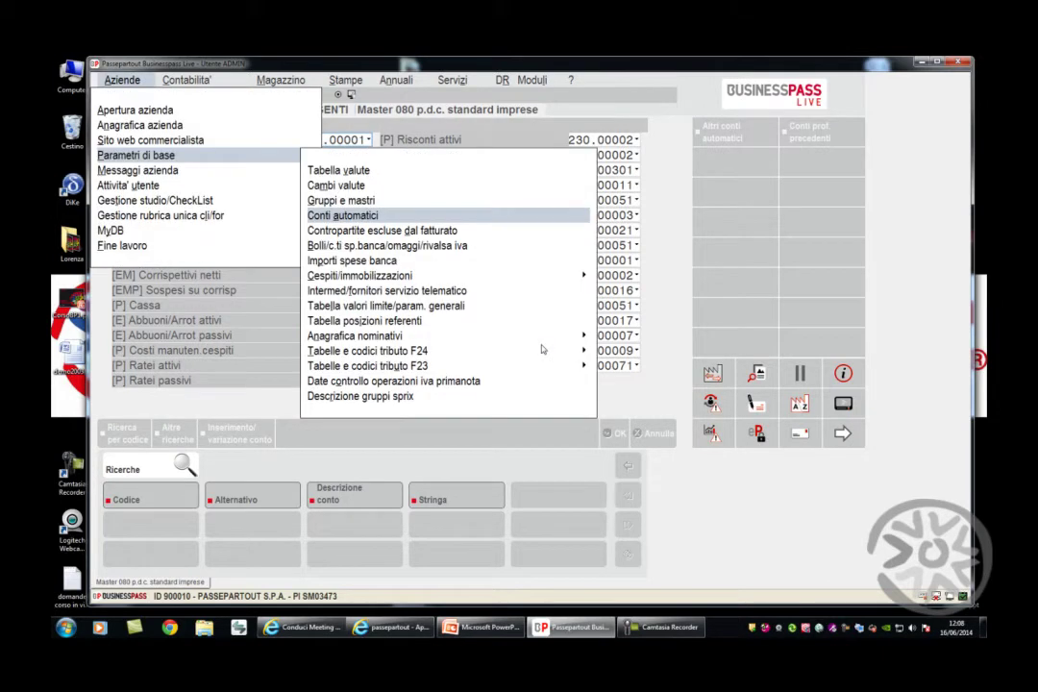
Open the limit values and general parameters table (Tabella valori limite/param. generali) from the basic parameters
{"action": "key", "text": "Down"}
{"action": "key", "text": "Down"}
{"action": "key", "text": "Down"}
{"action": "key", "text": "Down"}
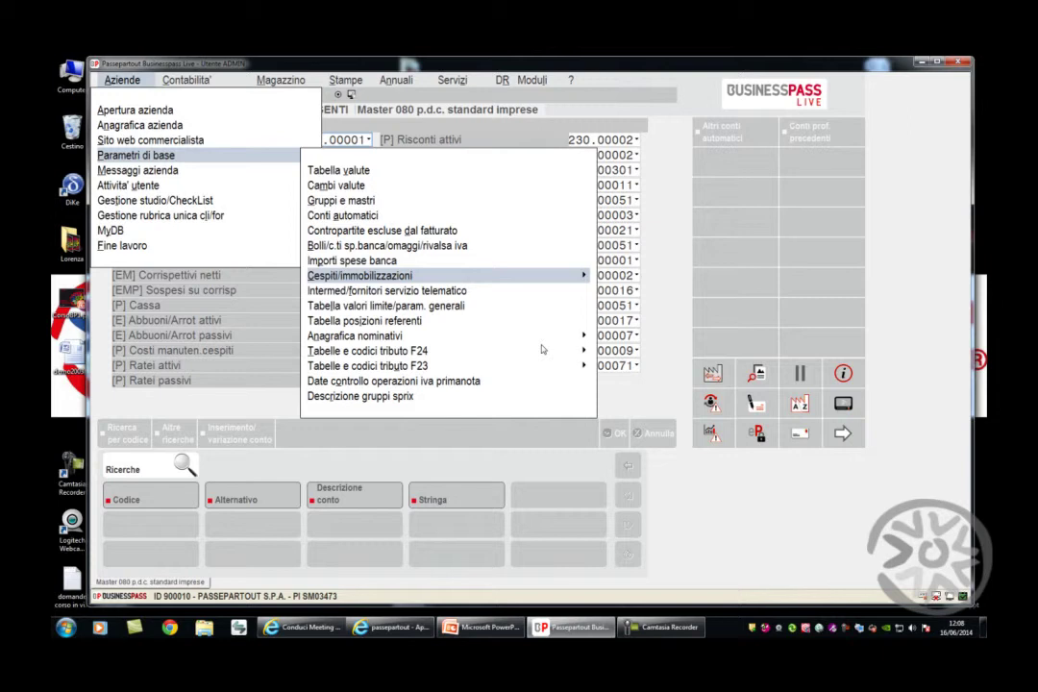
{"action": "key", "text": "Down"}
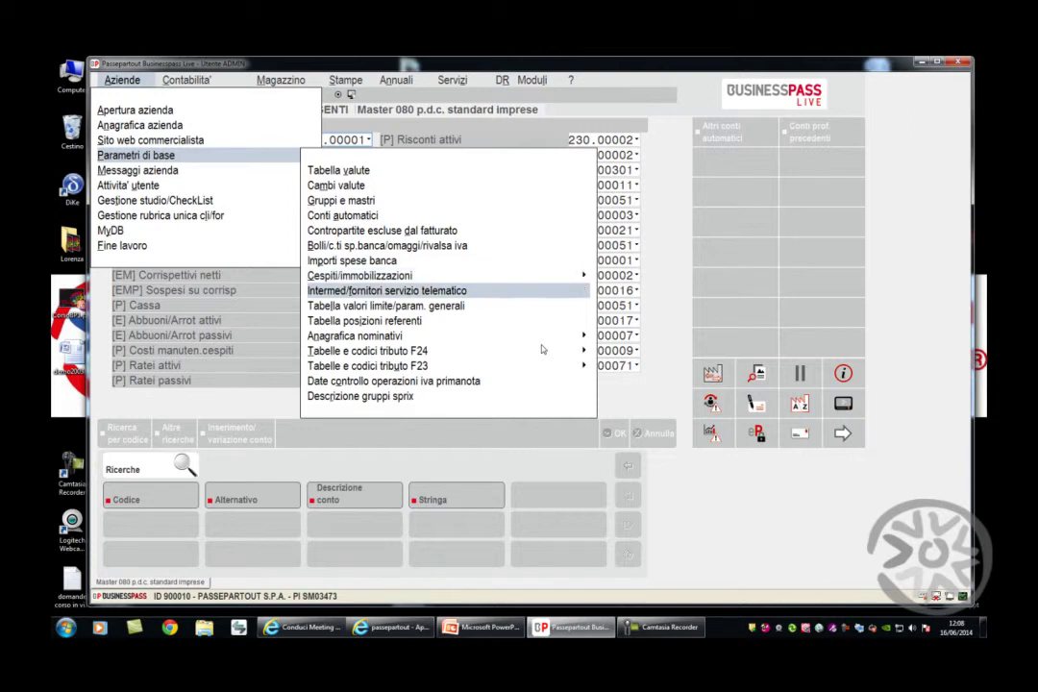
{"action": "key", "text": "Down"}
{"action": "key", "text": "Return"}
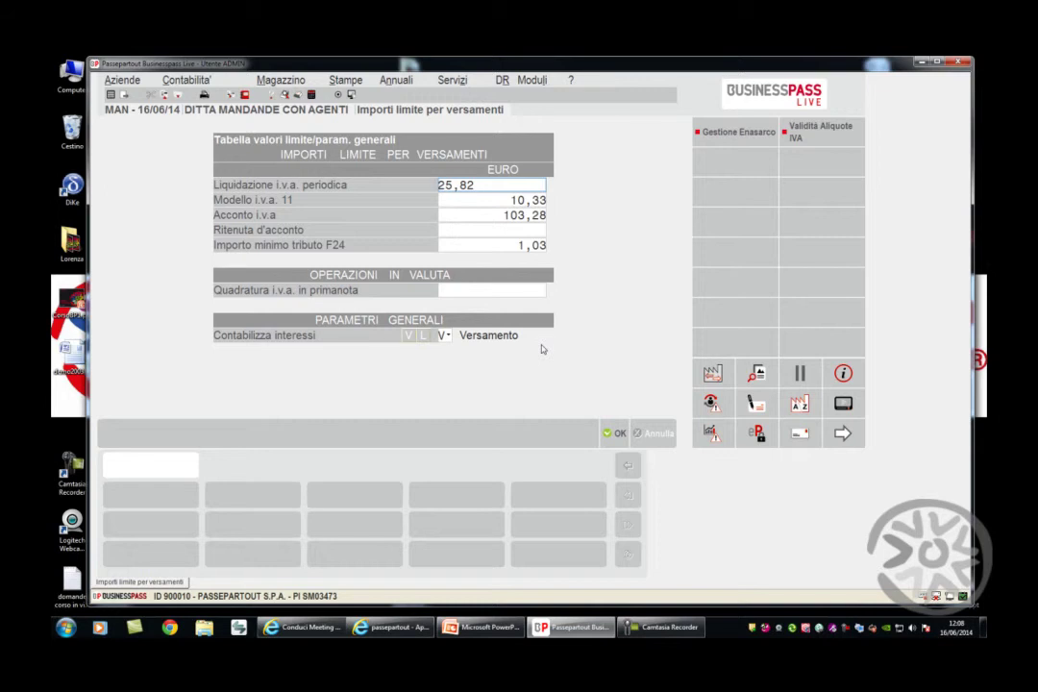
Open the pension percentages (Percentuali previdenza) in the Enasarco management of the limit values table
{"action": "left_click", "coordinate": [726, 142]}
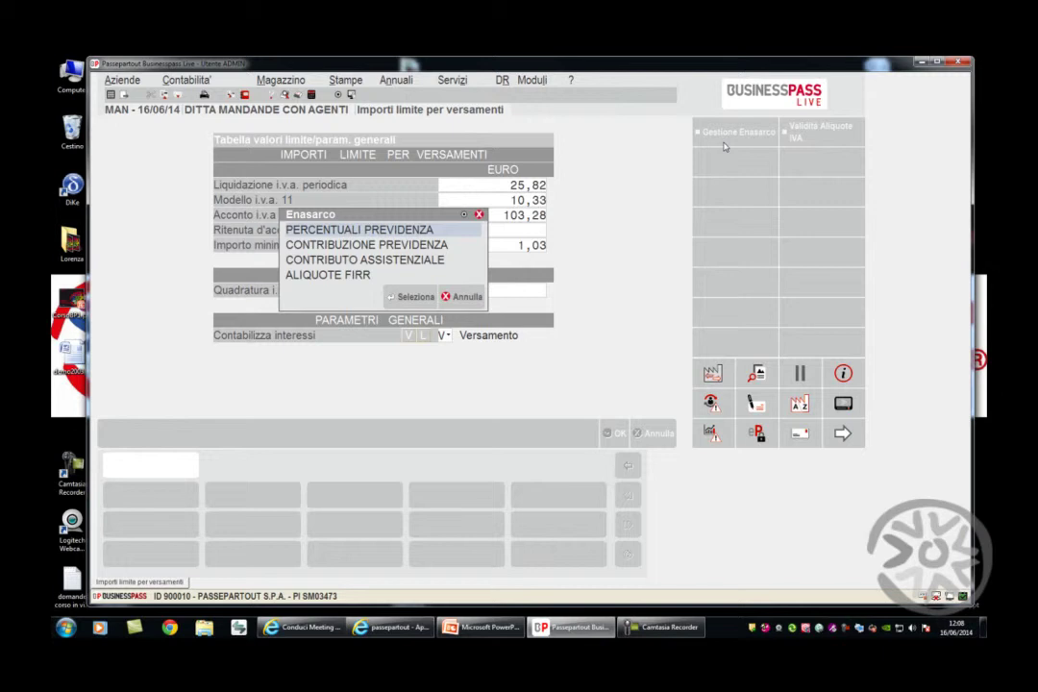
{"action": "key", "text": "Down"}
{"action": "key", "text": "Down"}
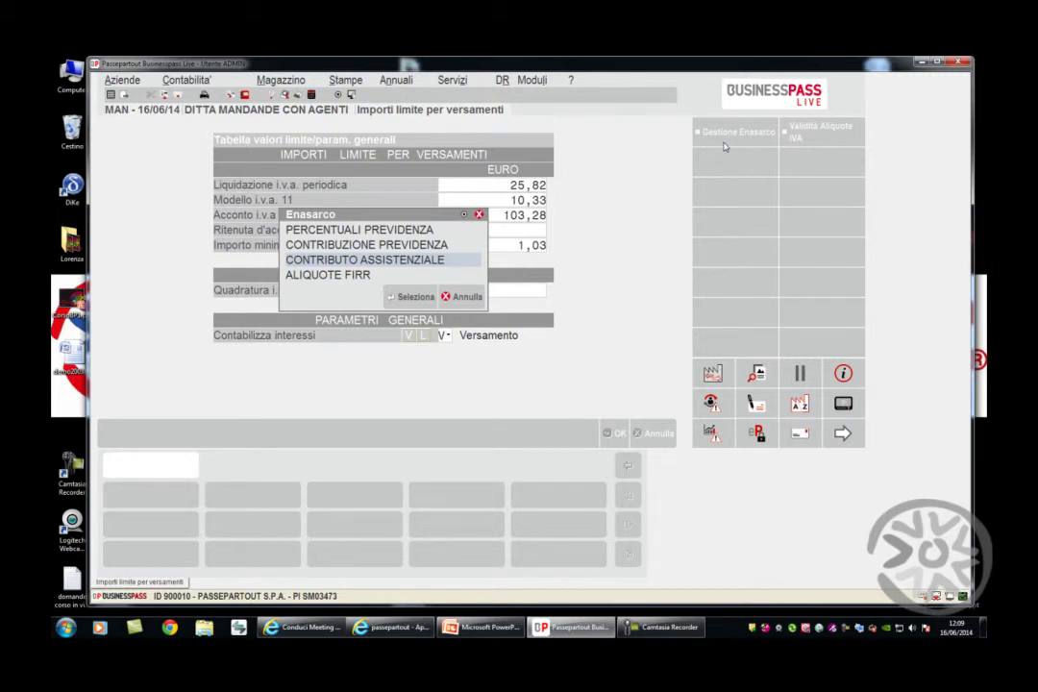
{"action": "key", "text": "Up"}
{"action": "key", "text": "Up"}
{"action": "key", "text": "Return"}
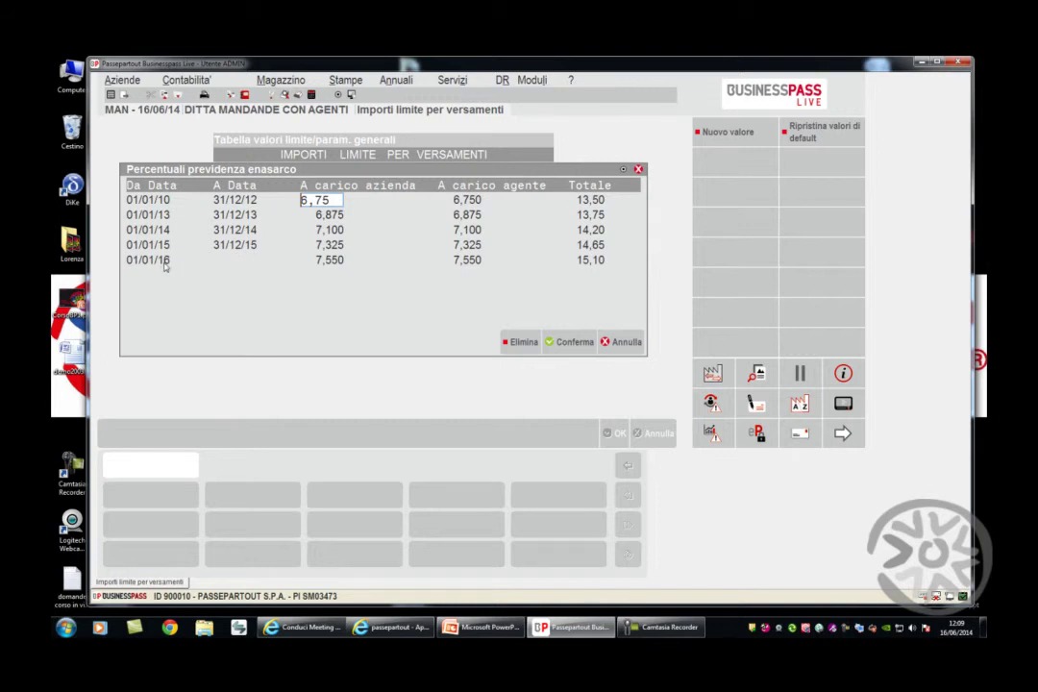
Restore the default Enasarco pension percentages, check the row starting 01/01/14 and close the table
{"action": "left_click", "coordinate": [807, 140]}
{"action": "left_click", "coordinate": [620, 295]}
{"action": "key", "text": "Down"}
{"action": "key", "text": "Down"}
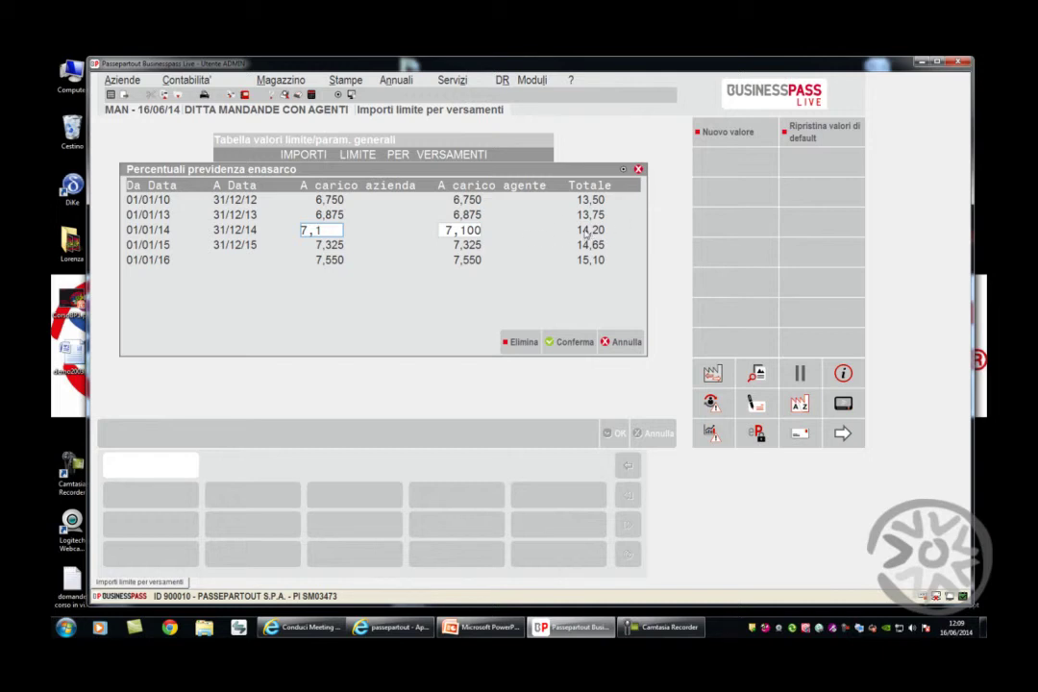
{"action": "left_click", "coordinate": [624, 342]}
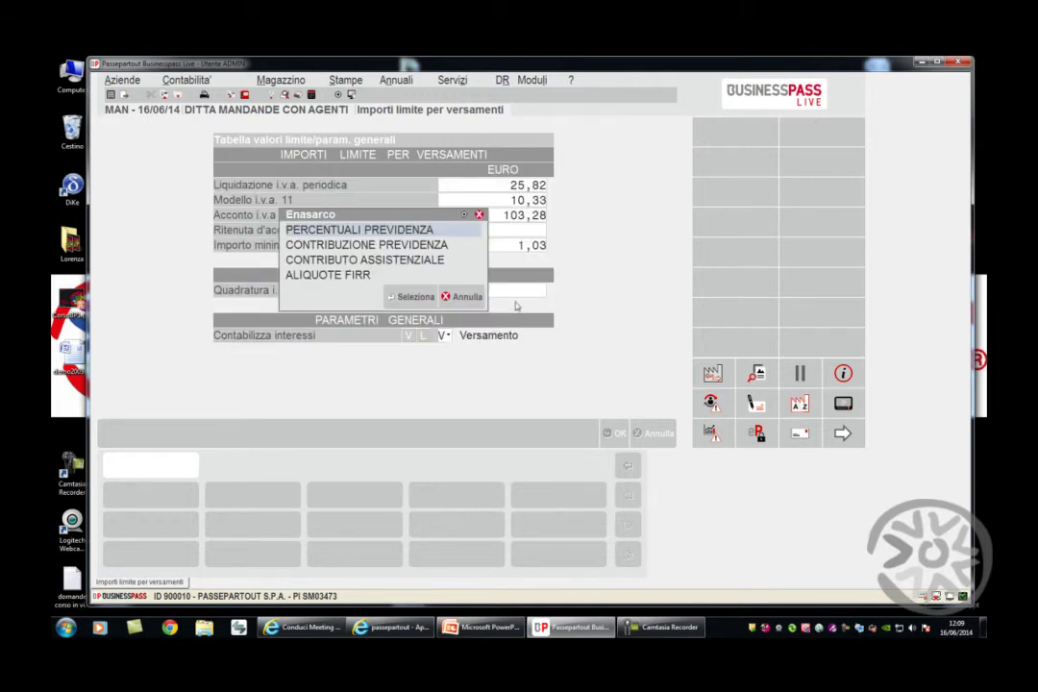
Open the Enasarco Contributo assistenziale table and restore its default values, confirming the replacement
{"action": "left_click", "coordinate": [406, 260]}
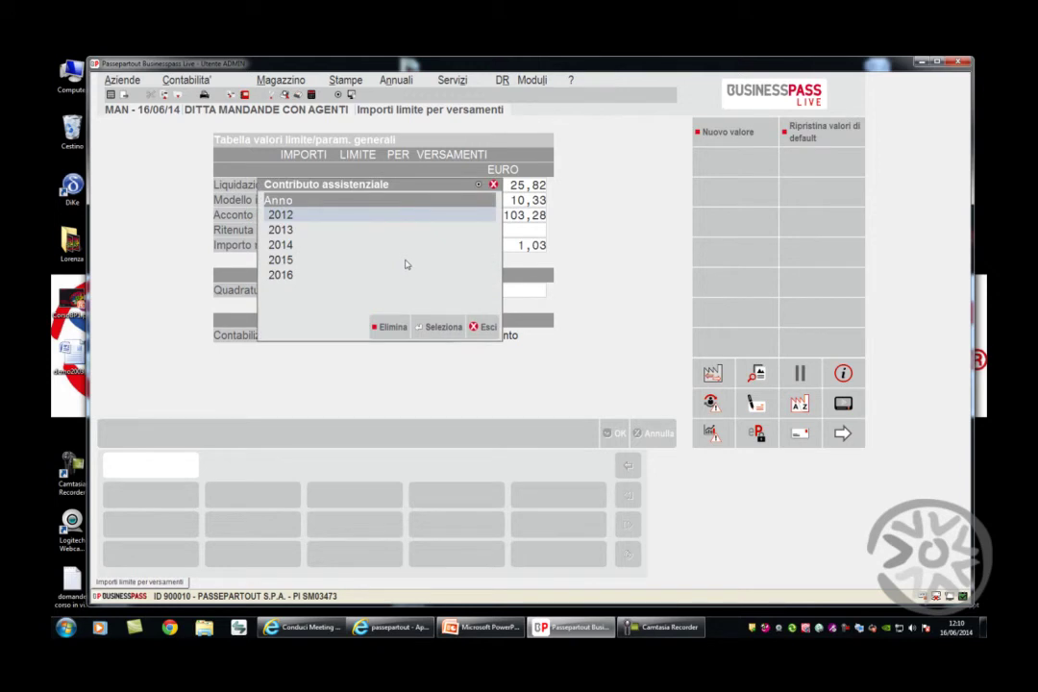
{"action": "key", "text": "Down"}
{"action": "key", "text": "Down"}
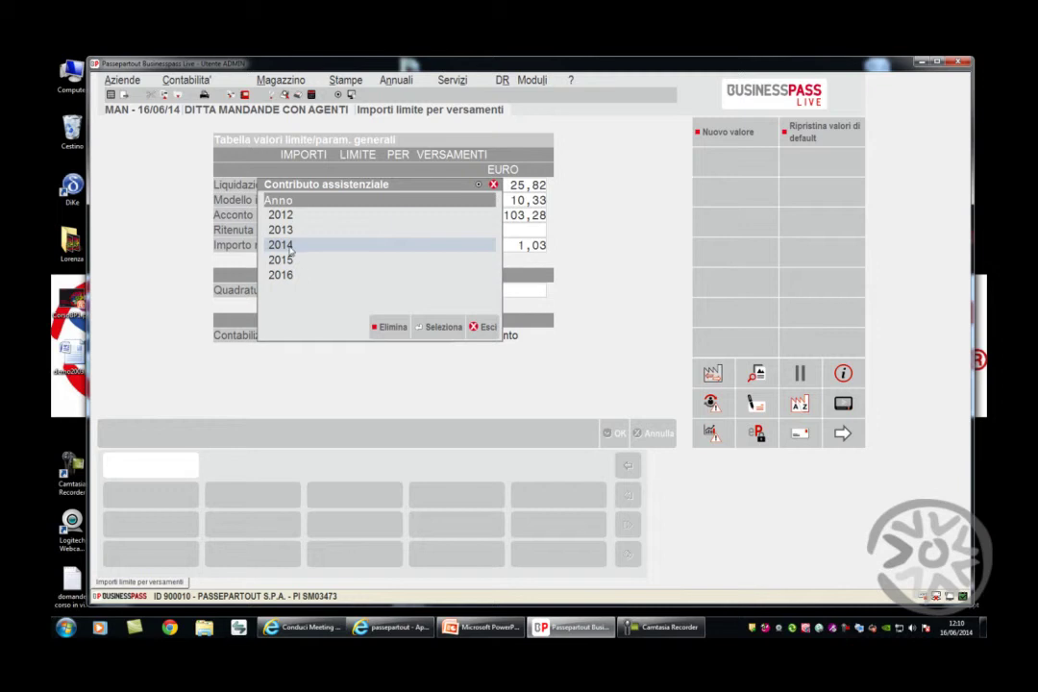
{"action": "left_click", "coordinate": [801, 138]}
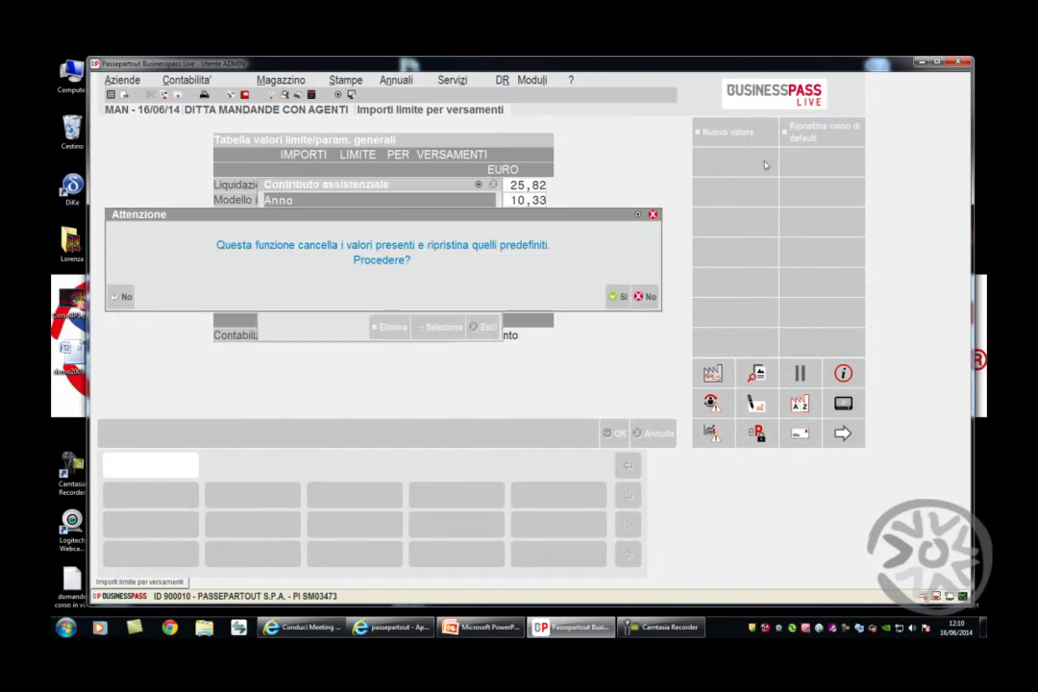
{"action": "left_click", "coordinate": [621, 297]}
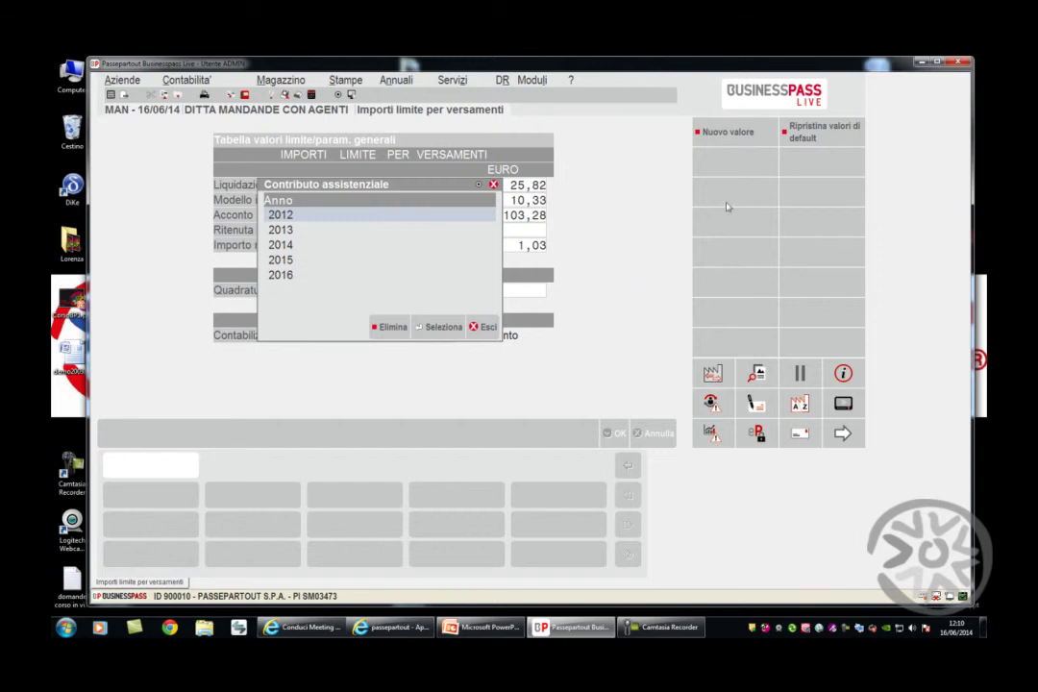
Review the 2014 Enasarco welfare contribution percentages for principal and agency, then return to the list of years
{"action": "key", "text": "Down"}
{"action": "key", "text": "Down"}
{"action": "key", "text": "Down"}
{"action": "key", "text": "Up"}
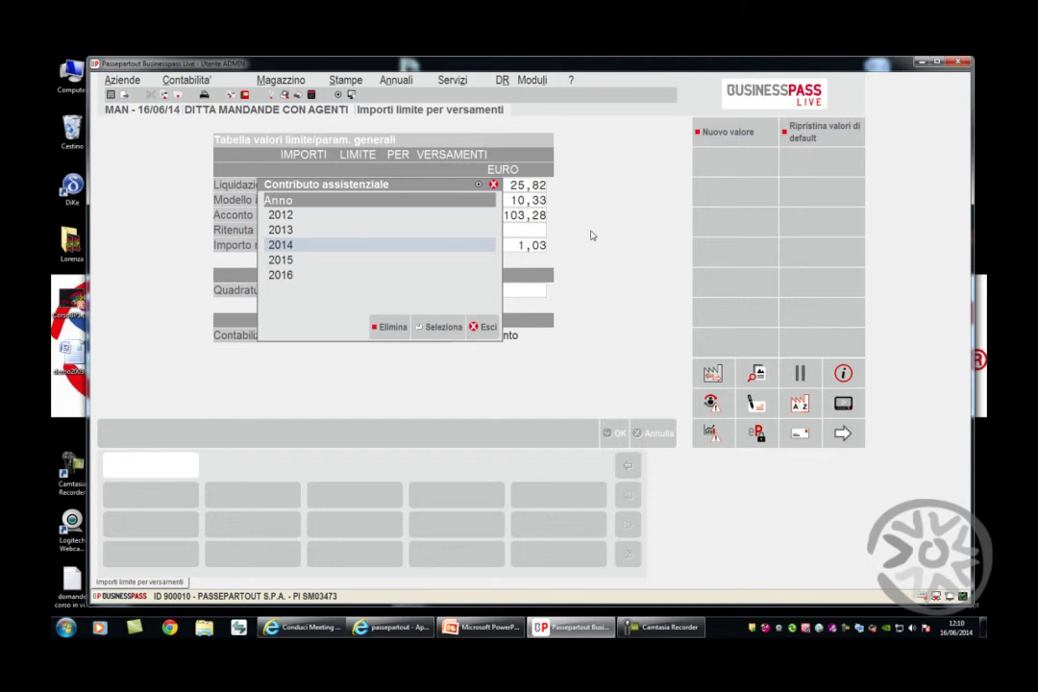
{"action": "key", "text": "Return"}
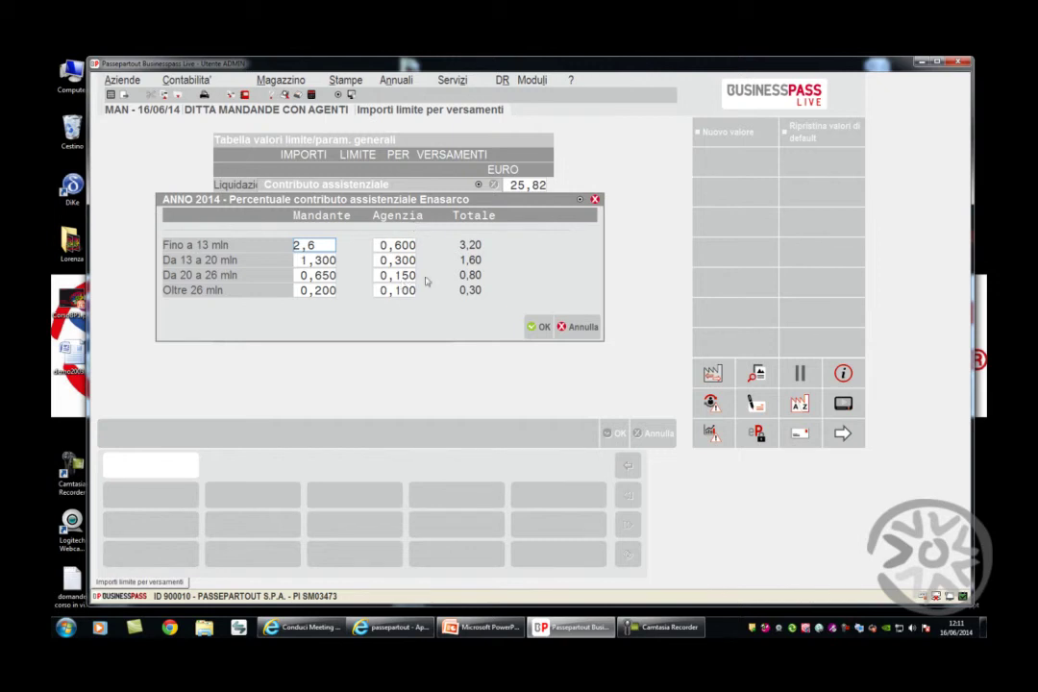
{"action": "left_click", "coordinate": [586, 329]}
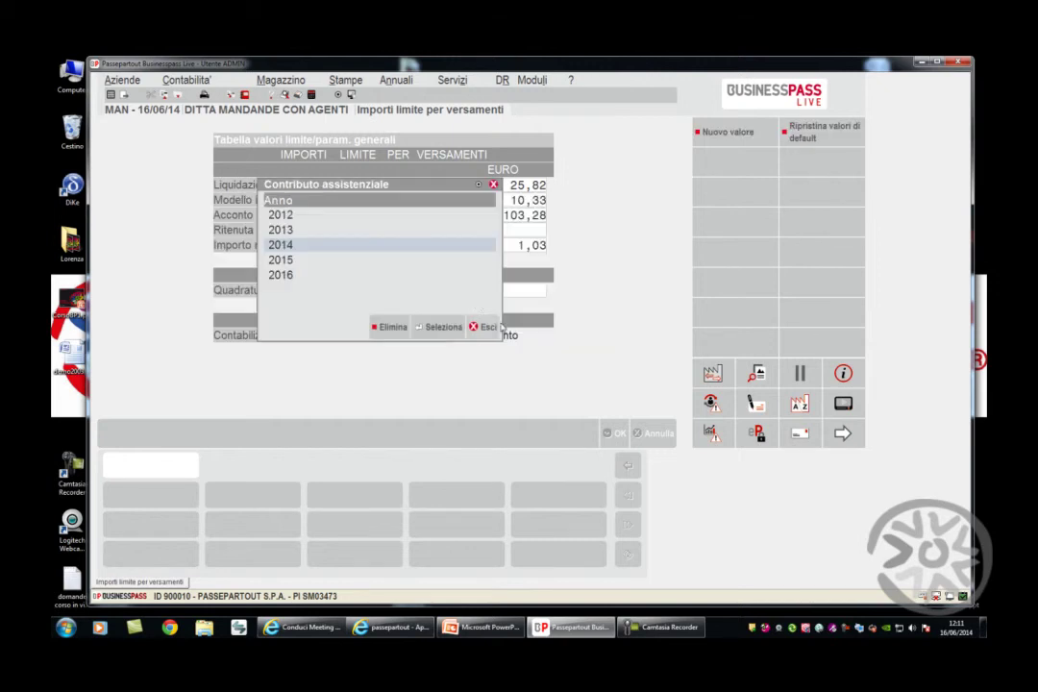
Open the Enasarco Contribuzione previdenza table, examine the minimum and maximum amounts in the row starting 01/01/14, and close it
{"action": "left_click", "coordinate": [484, 327]}
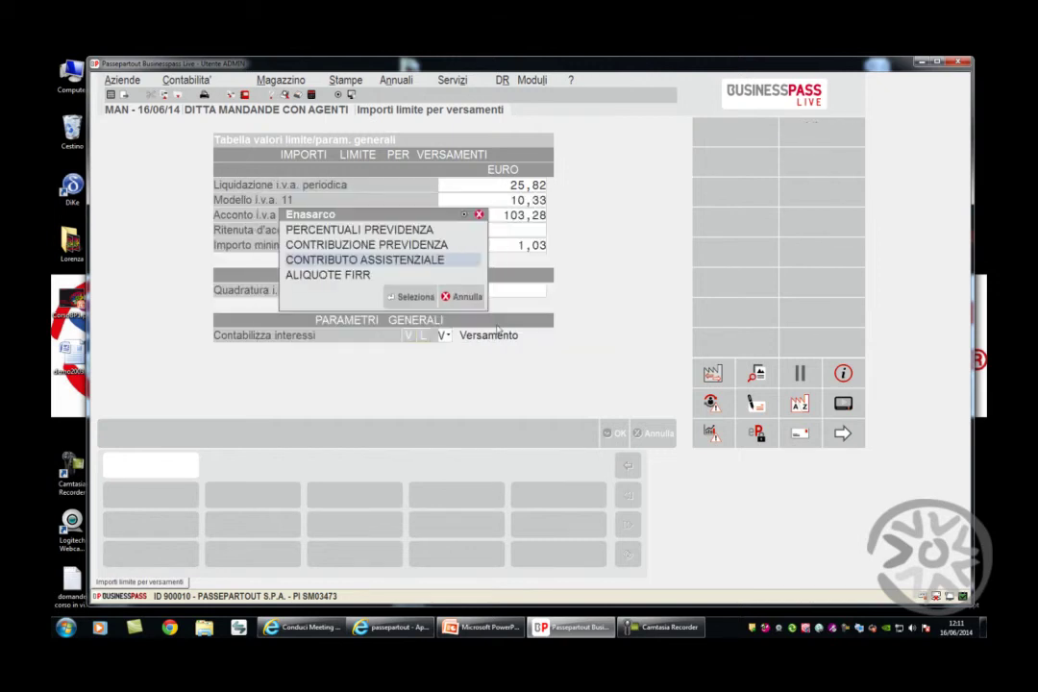
{"action": "left_click", "coordinate": [416, 246]}
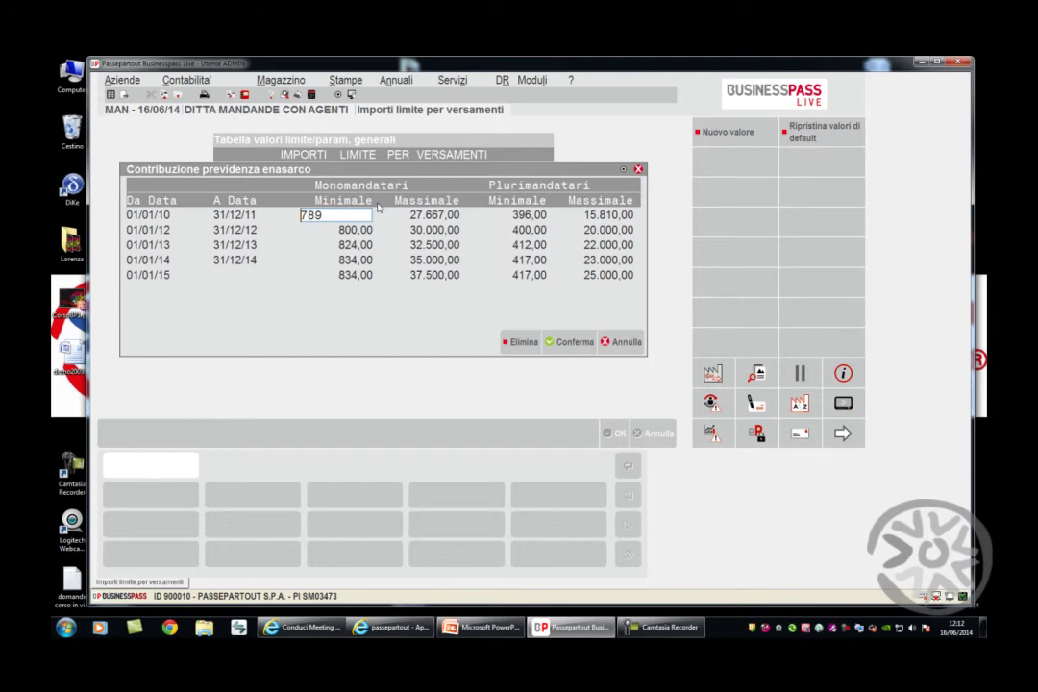
{"action": "key", "text": "Down"}
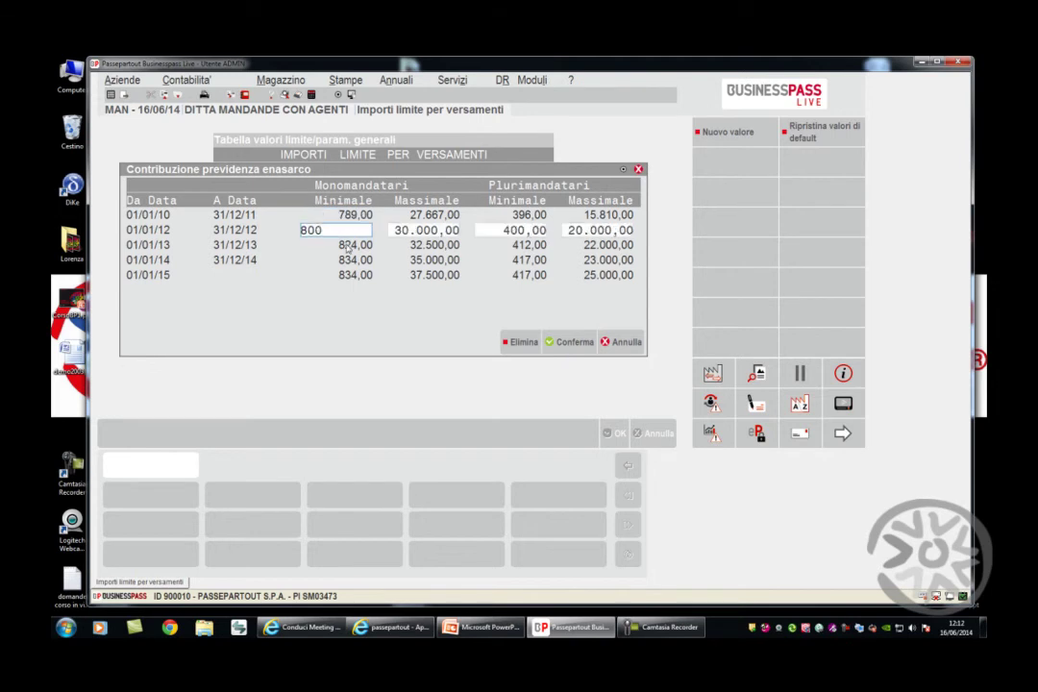
{"action": "key", "text": "Down"}
{"action": "key", "text": "Down"}
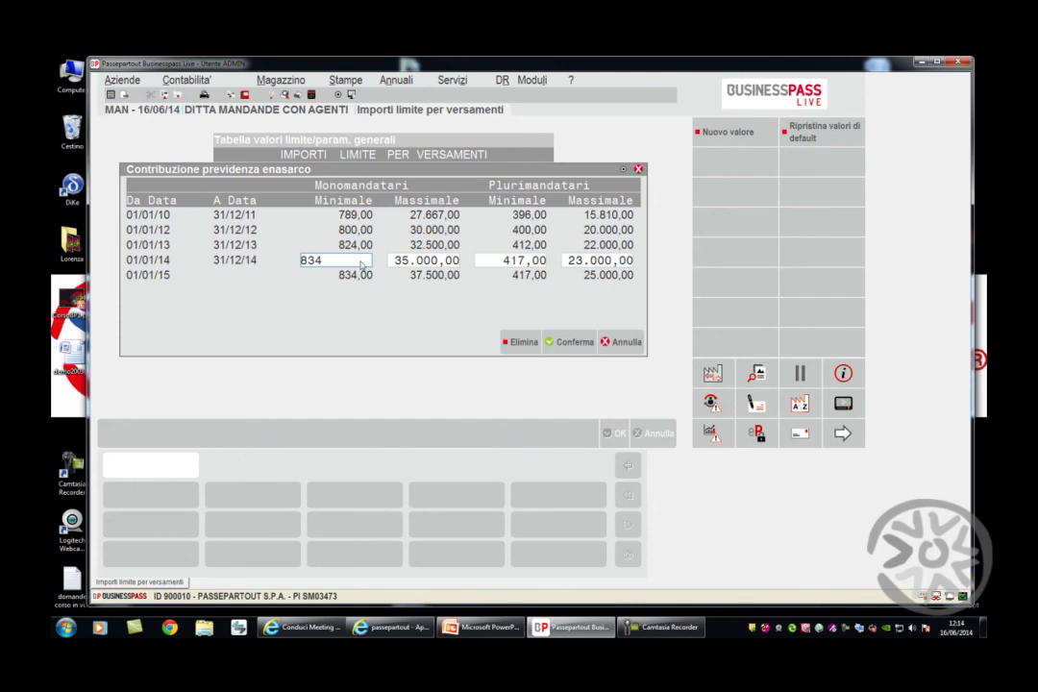
{"action": "left_click", "coordinate": [621, 342]}
Recheck the Enasarco Percentuali previdenza table, then go through the Contributo assistenziale years down to 2016 and close the list
{"action": "double_click", "coordinate": [326, 230]}
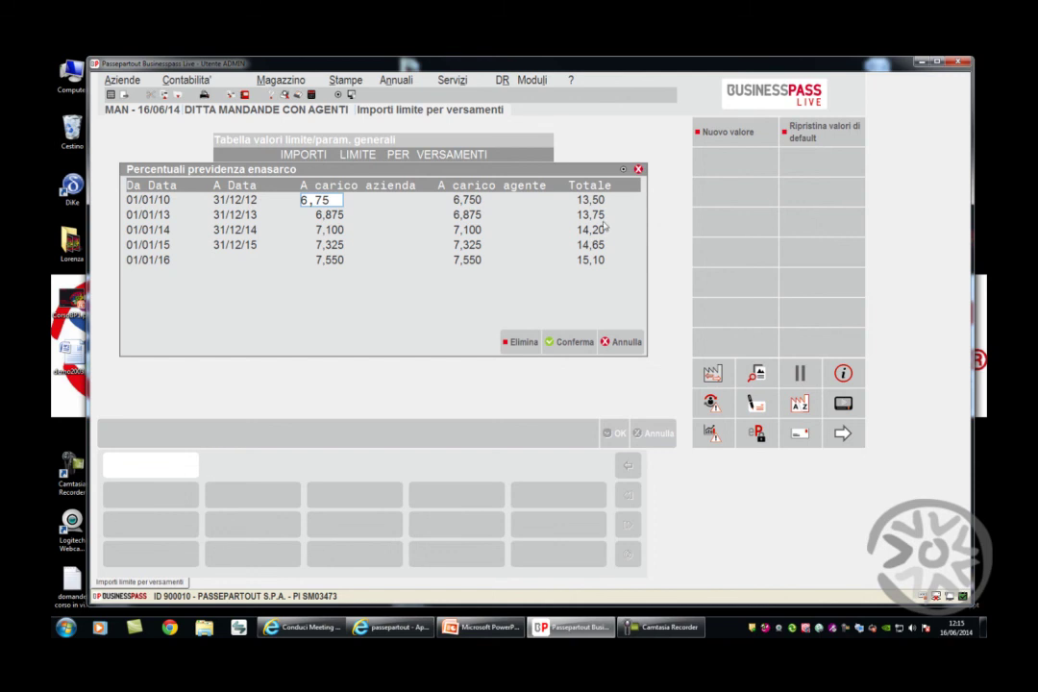
{"action": "left_click", "coordinate": [622, 343]}
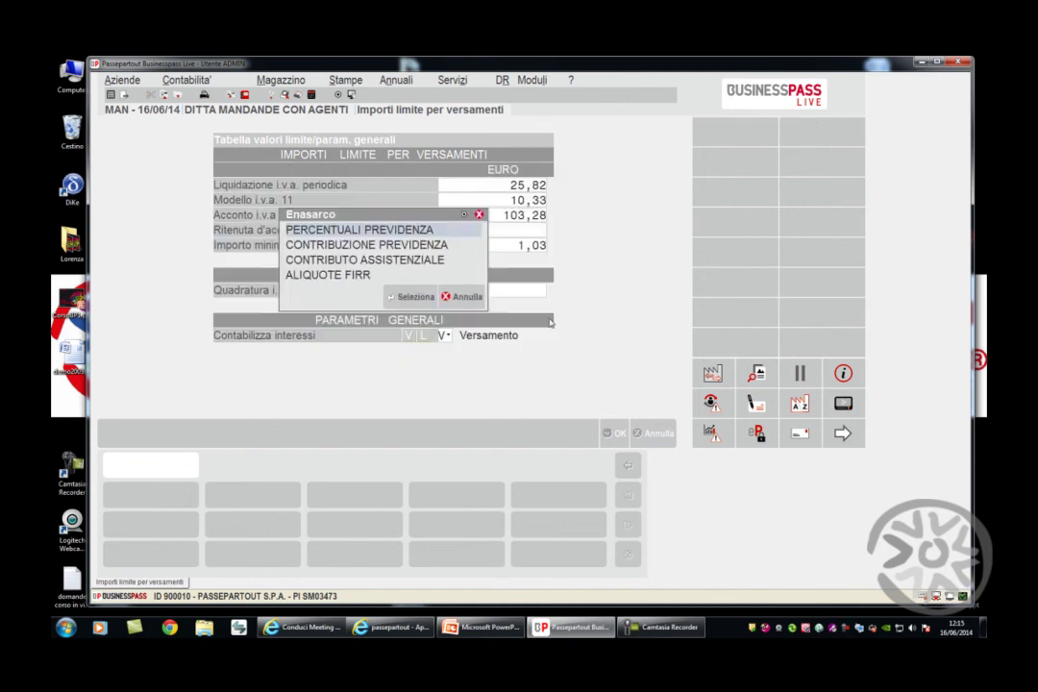
{"action": "left_click", "coordinate": [386, 261]}
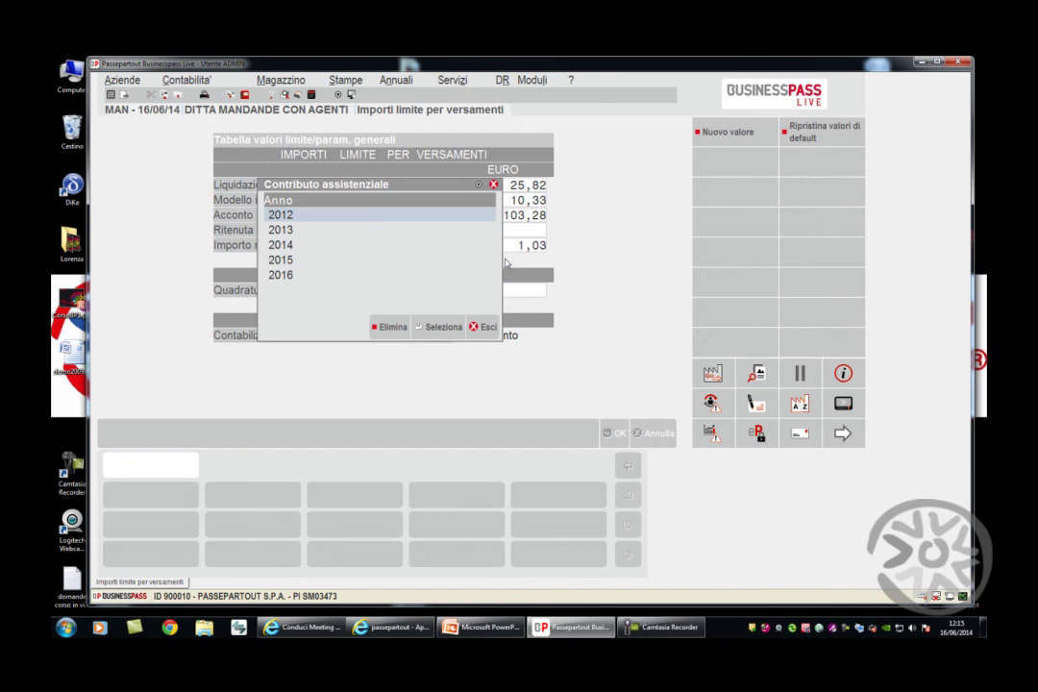
{"action": "key", "text": "Down"}
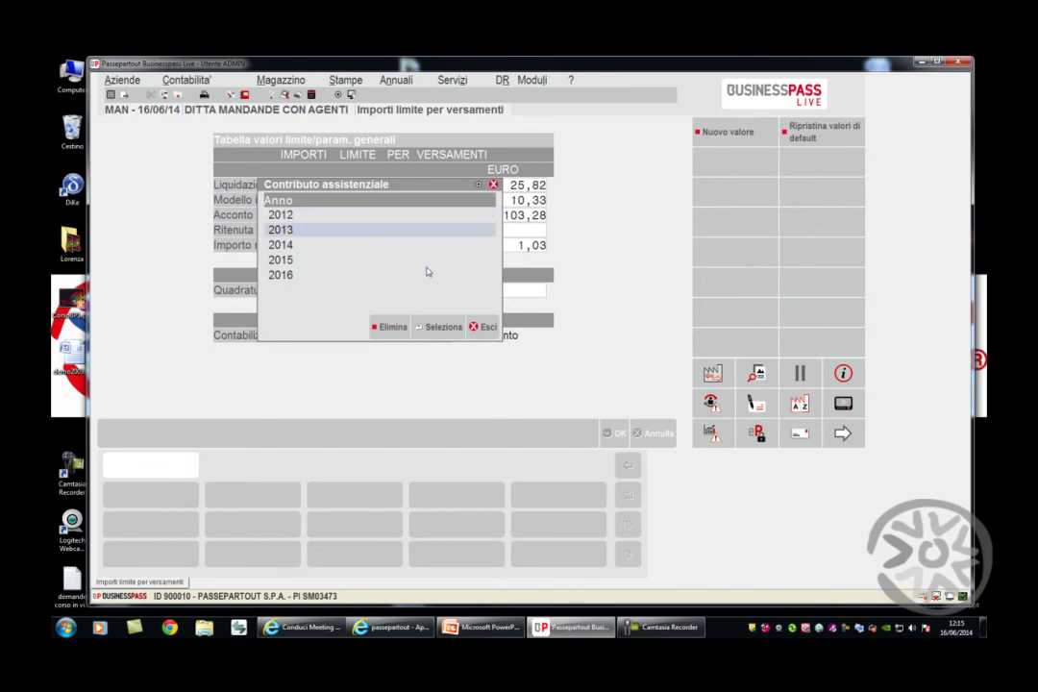
{"action": "key", "text": "Down"}
{"action": "key", "text": "Down"}
{"action": "key", "text": "Down"}
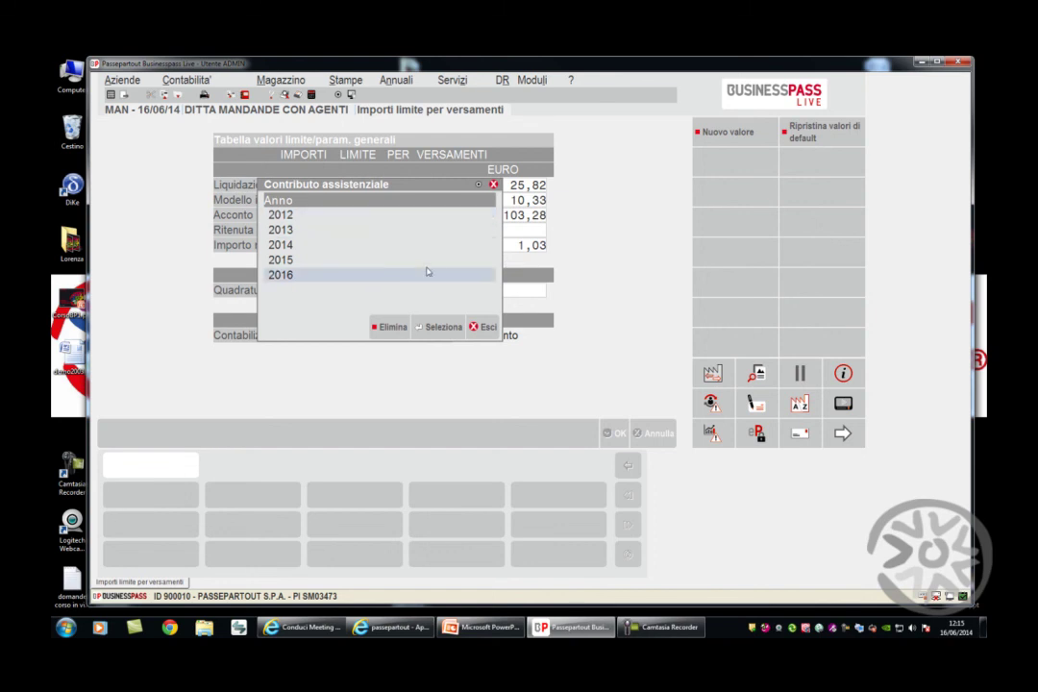
{"action": "left_click", "coordinate": [492, 330]}
Review the Enasarco Aliquote FIRR brackets, then leave the Enasarco management and confirm the limit values and general parameters table
{"action": "key", "text": "Down"}
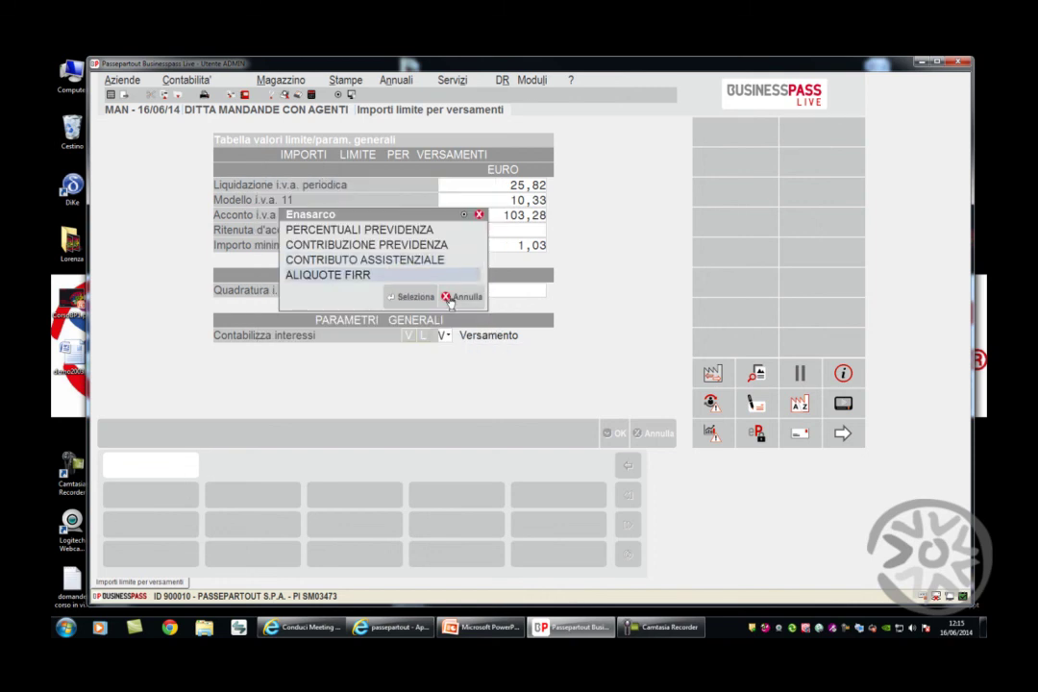
{"action": "double_click", "coordinate": [355, 276]}
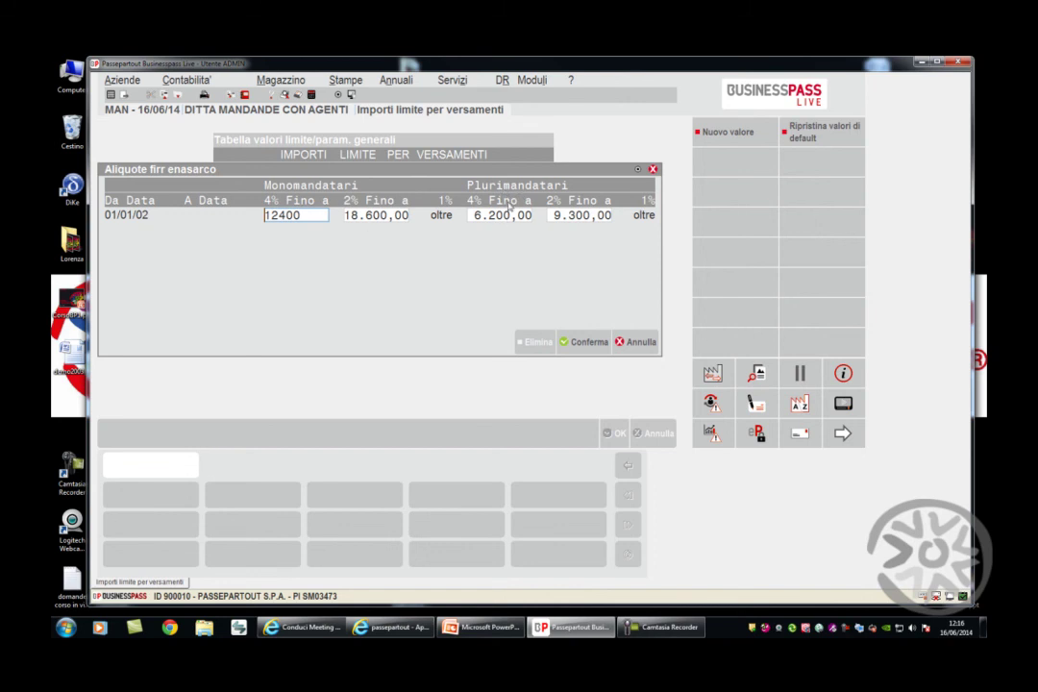
{"action": "left_click", "coordinate": [639, 344]}
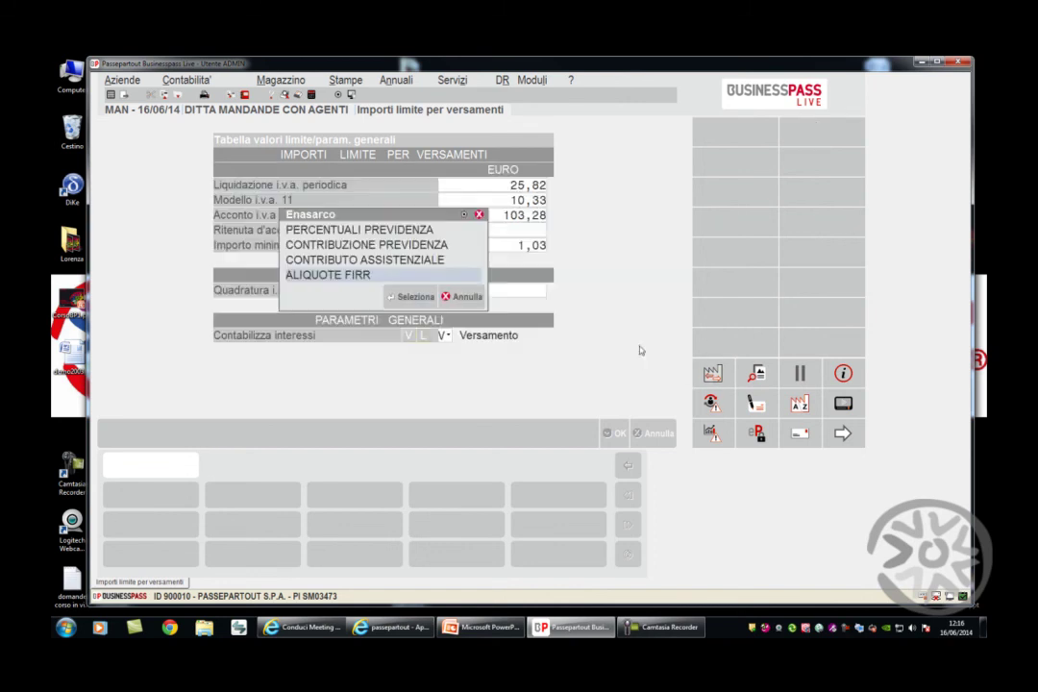
{"action": "left_click", "coordinate": [474, 298]}
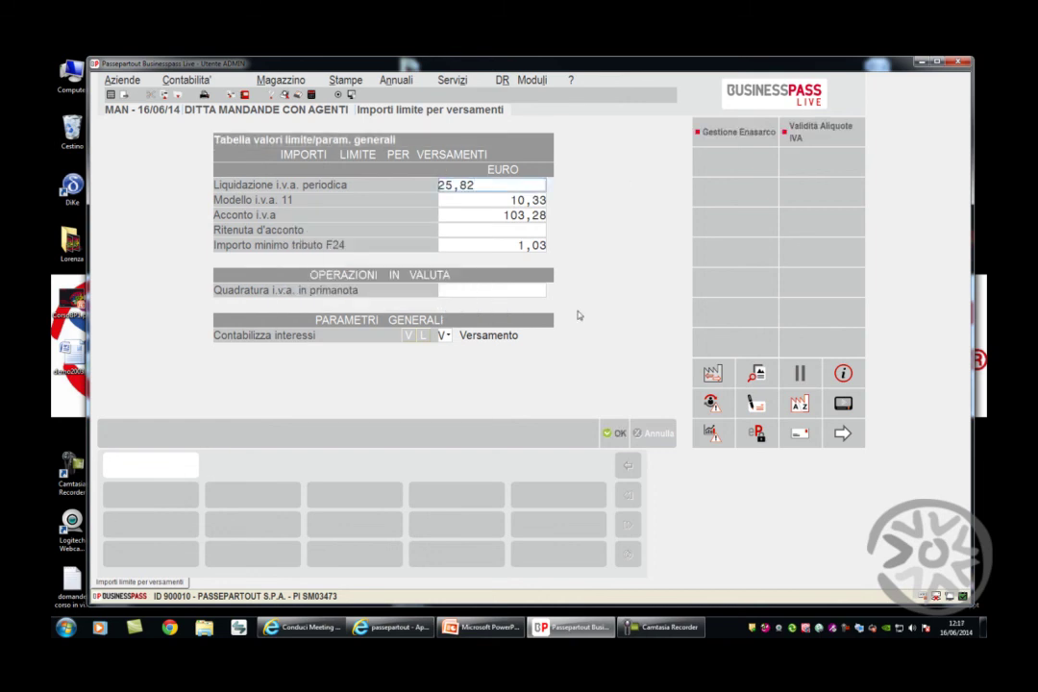
{"action": "left_click", "coordinate": [611, 432]}
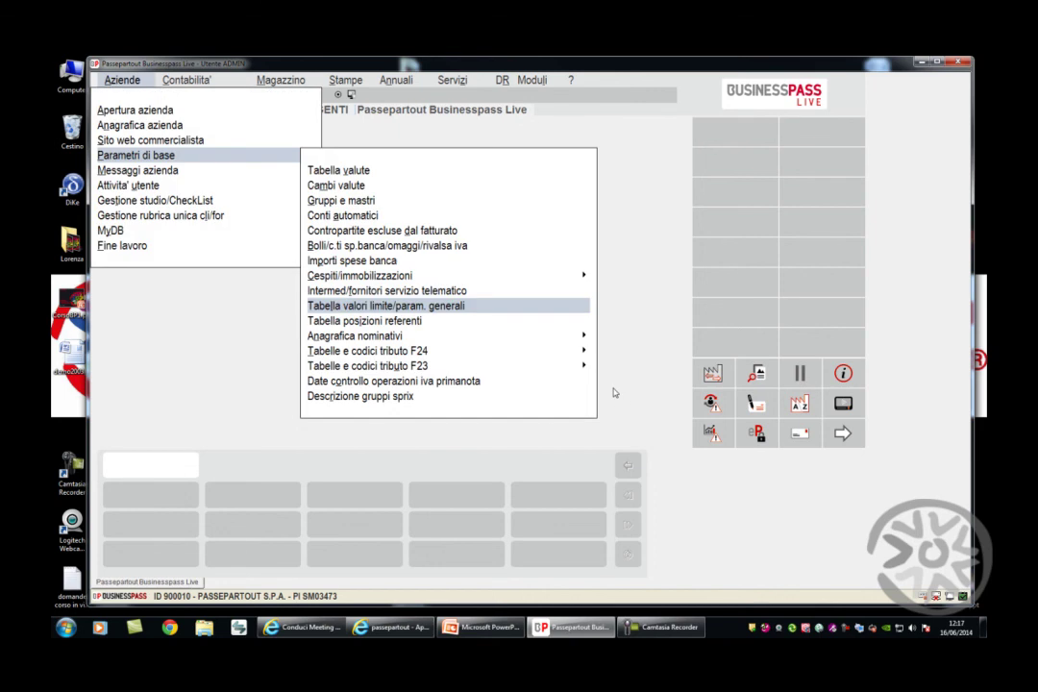